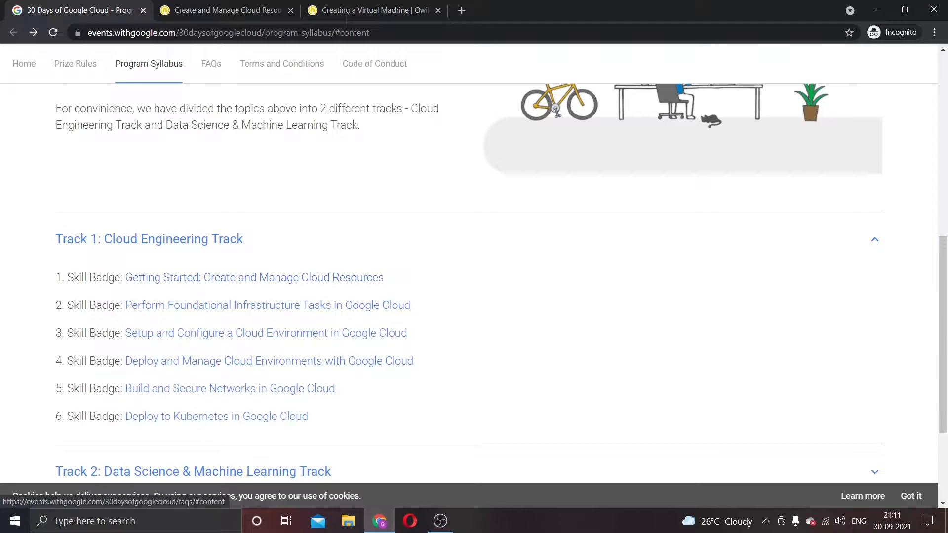
- Check the account's subscription status from the Create and Manage Cloud Resources quest page, and close the account details
{"action": "left_click", "coordinate": [225, 15]}
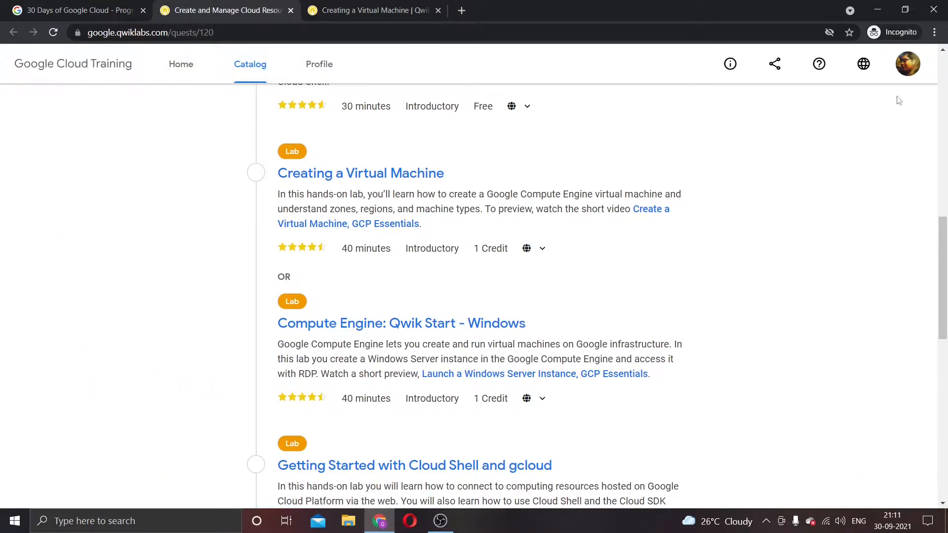
{"action": "left_click", "coordinate": [898, 71]}
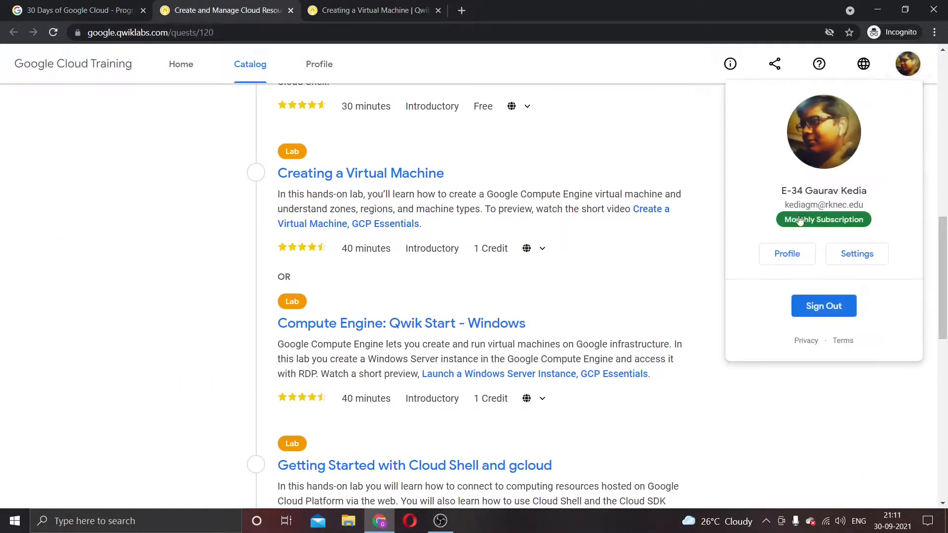
{"action": "left_click", "coordinate": [720, 176]}
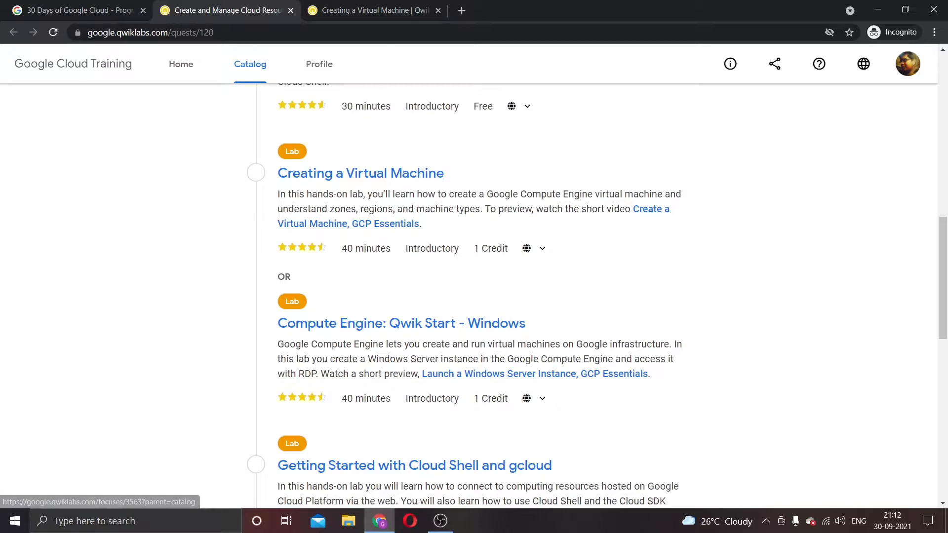
- Start the Creating a Virtual Machine lab, charging it to the subscription
{"action": "left_click", "coordinate": [383, 7]}
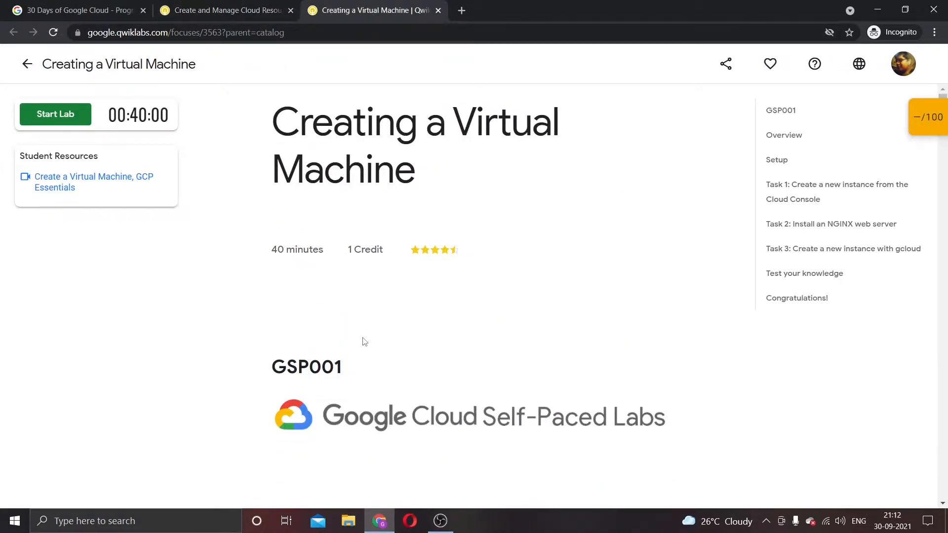
{"action": "scroll", "coordinate": [442, 285], "scroll_direction": "down", "scroll_amount": 1}
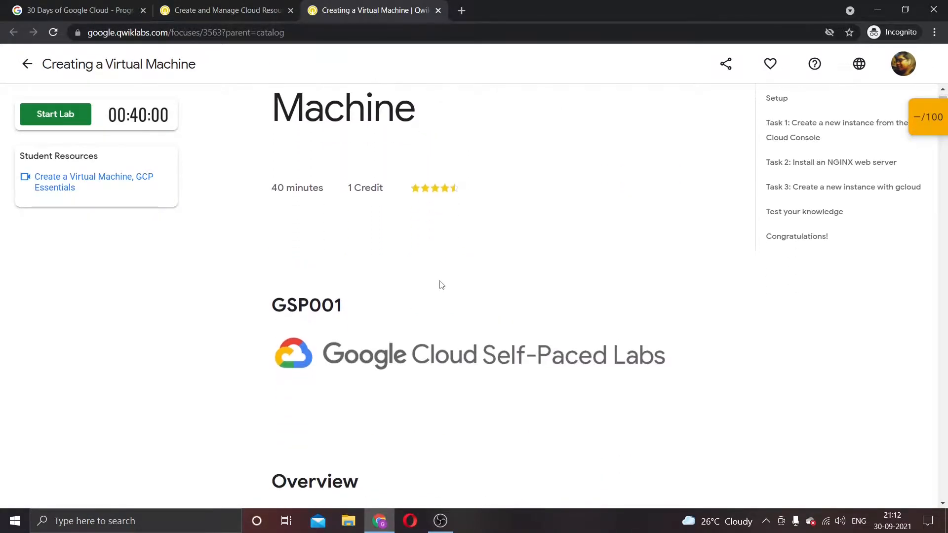
{"action": "scroll", "coordinate": [442, 285], "scroll_direction": "down", "scroll_amount": 3}
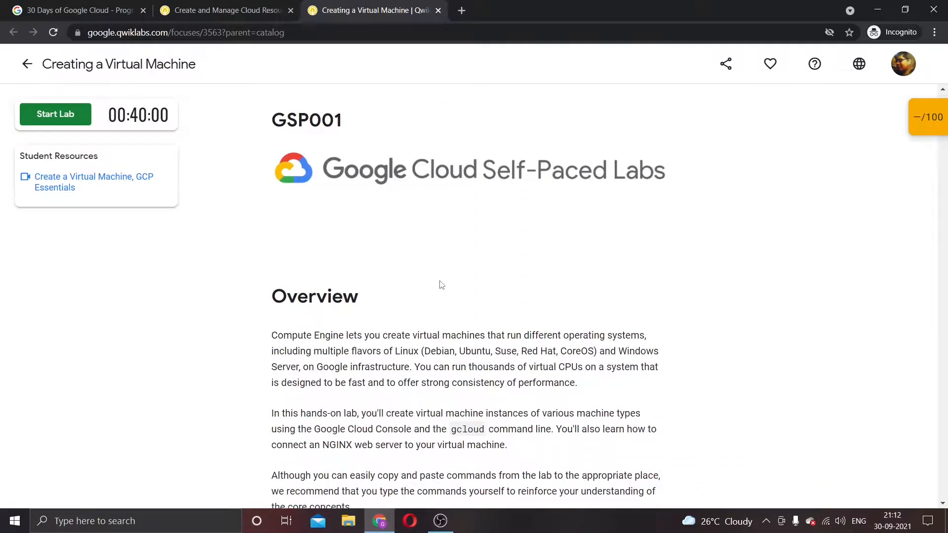
{"action": "scroll", "coordinate": [442, 285], "scroll_direction": "up", "scroll_amount": 4}
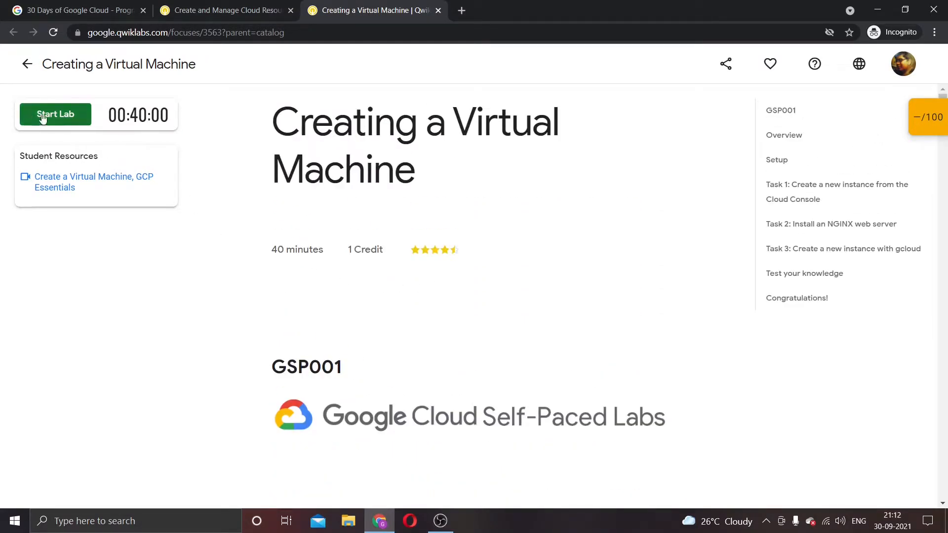
{"action": "scroll", "coordinate": [307, 267], "scroll_direction": "down", "scroll_amount": 20}
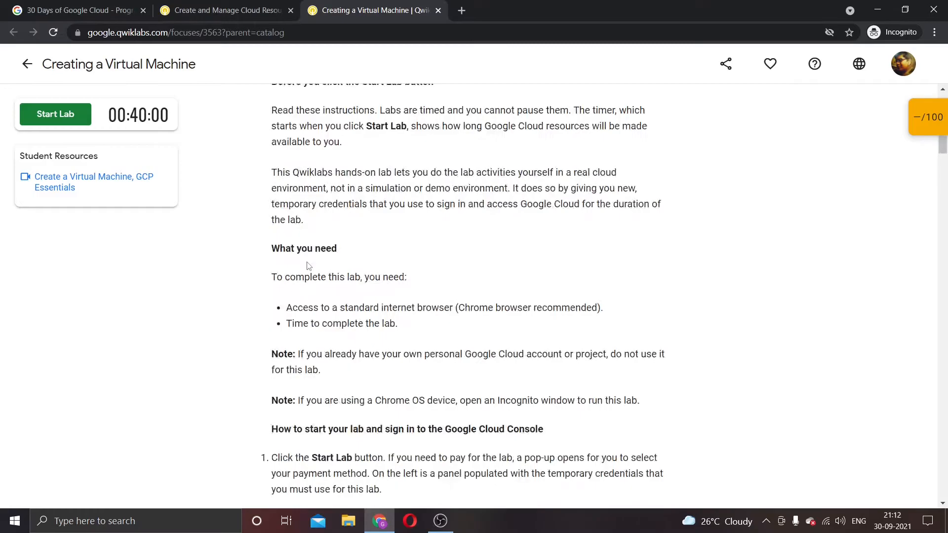
{"action": "scroll", "coordinate": [308, 266], "scroll_direction": "up", "scroll_amount": 15}
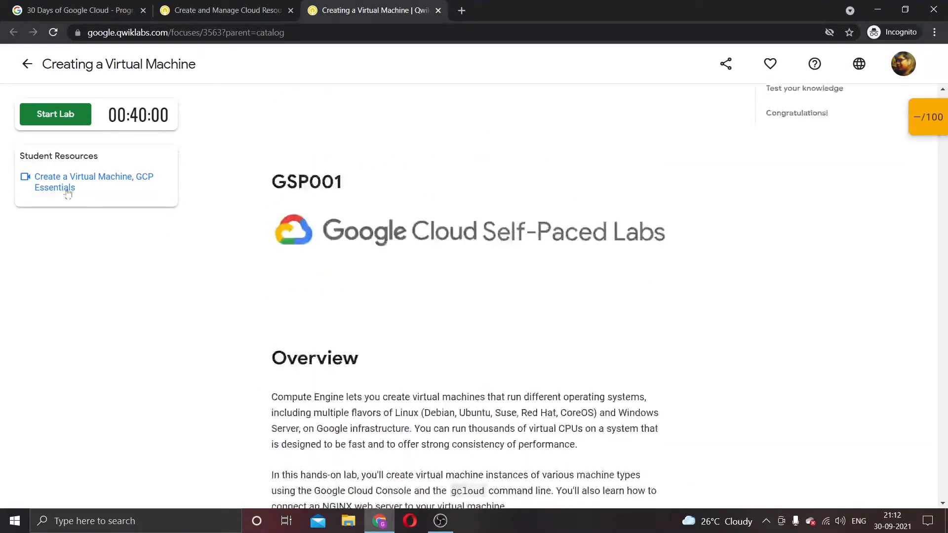
{"action": "left_click", "coordinate": [52, 123]}
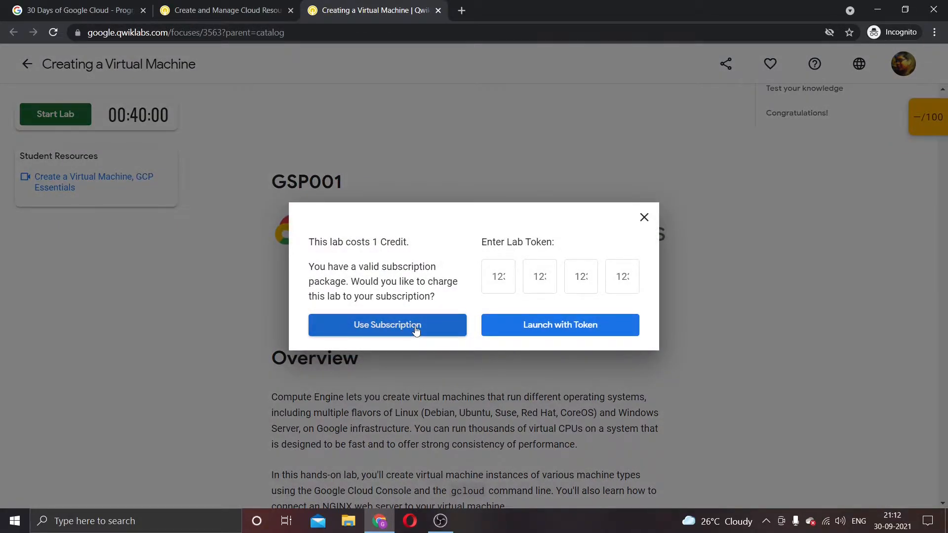
{"action": "left_click", "coordinate": [416, 327]}
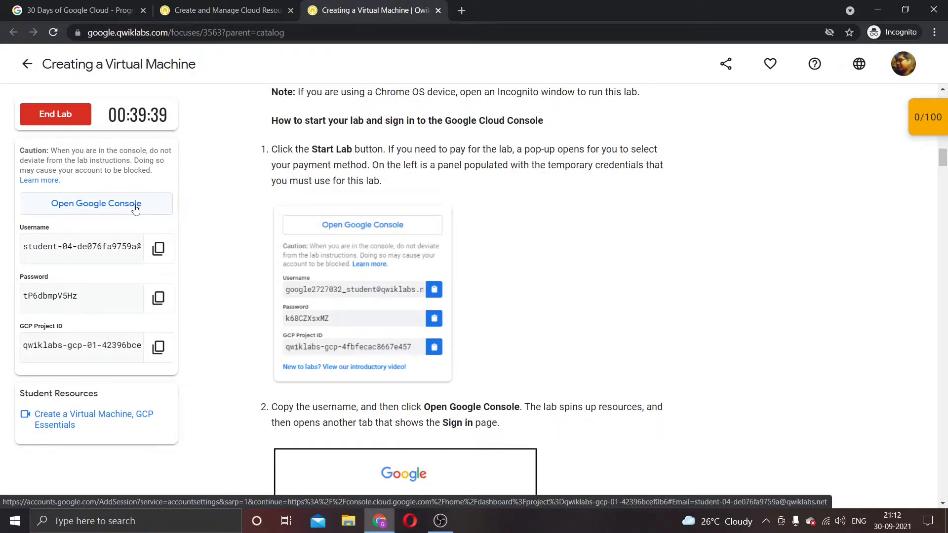
- Open the Google Console sign-in page and submit the temporary username copied from the lab's credentials
{"action": "left_click", "coordinate": [135, 210]}
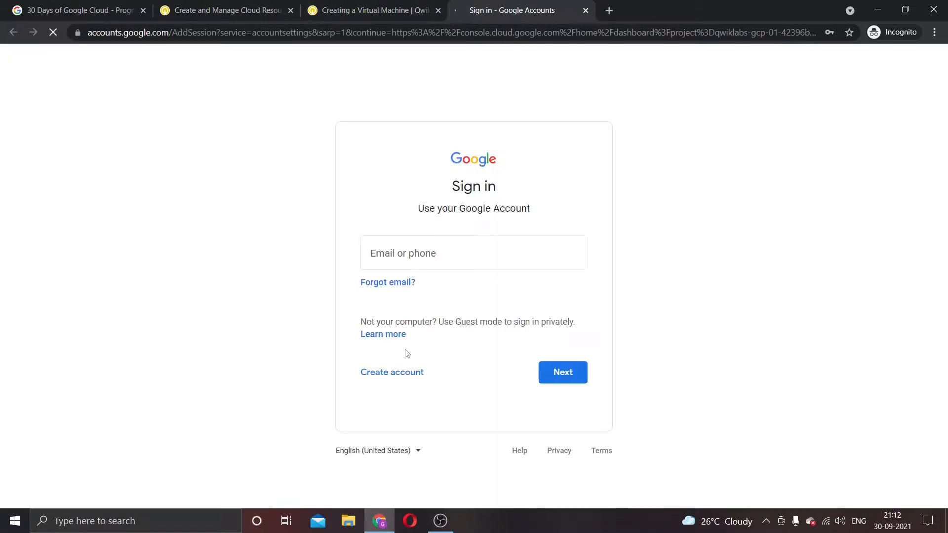
{"action": "left_click", "coordinate": [376, 10]}
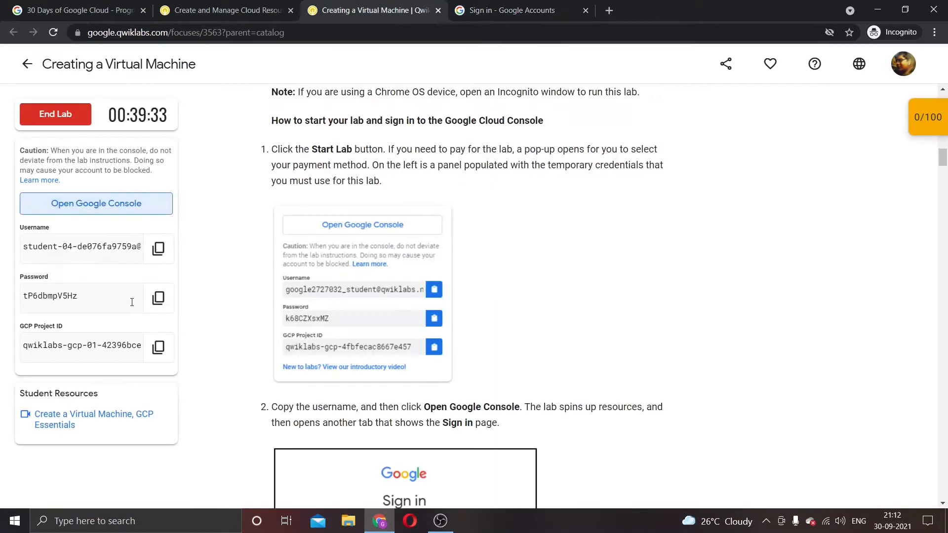
{"action": "left_click", "coordinate": [153, 256]}
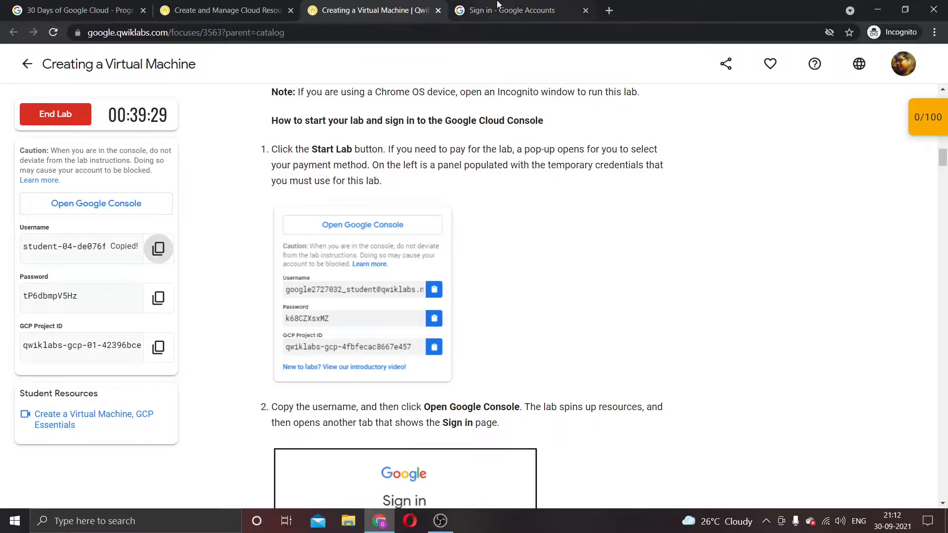
{"action": "left_click", "coordinate": [509, 10]}
{"action": "left_click", "coordinate": [556, 251]}
{"action": "left_click_drag", "start_coordinate": [555, 252], "coordinate": [334, 275]}
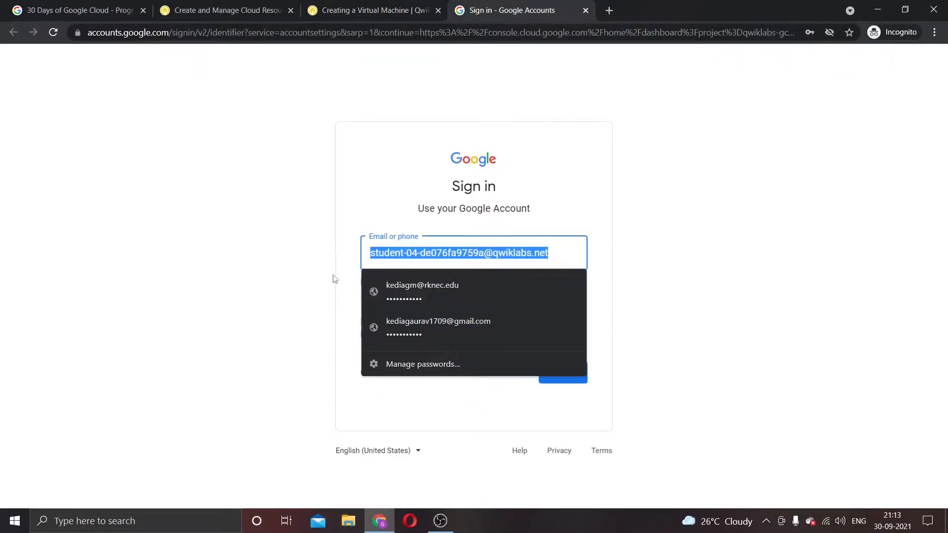
{"action": "key", "text": "ctrl+v"}
{"action": "left_click", "coordinate": [546, 374]}
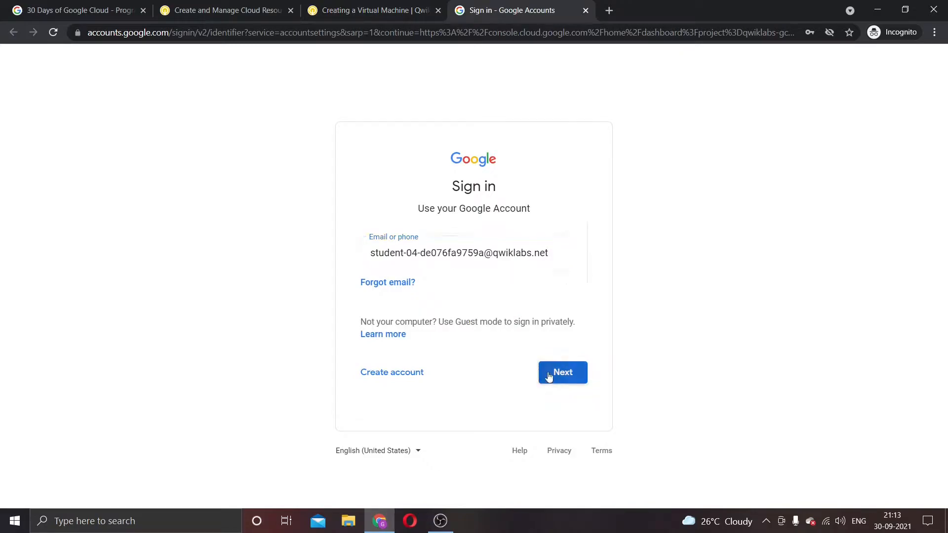
- Copy the lab's temporary password and paste it into the password field to sign in to the Google Cloud console
{"action": "left_click", "coordinate": [375, 10]}
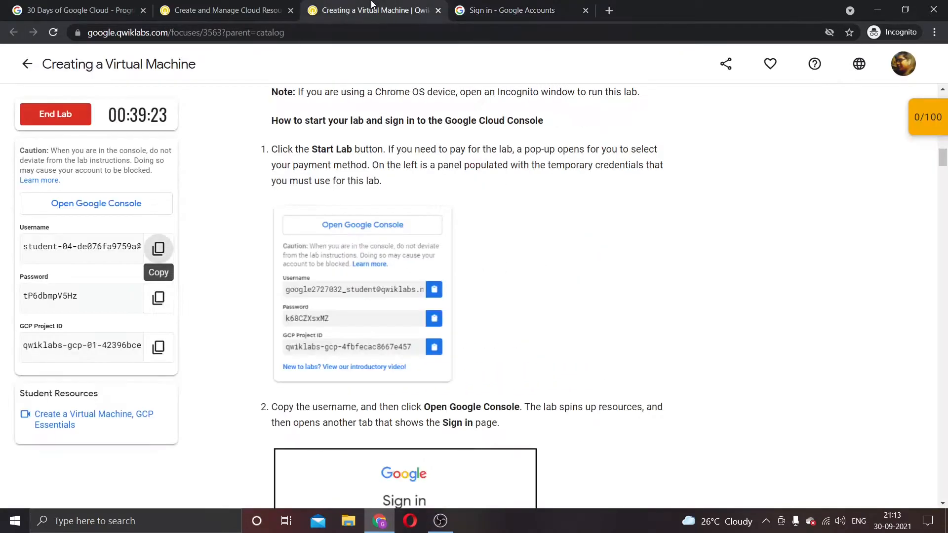
{"action": "left_click", "coordinate": [158, 298]}
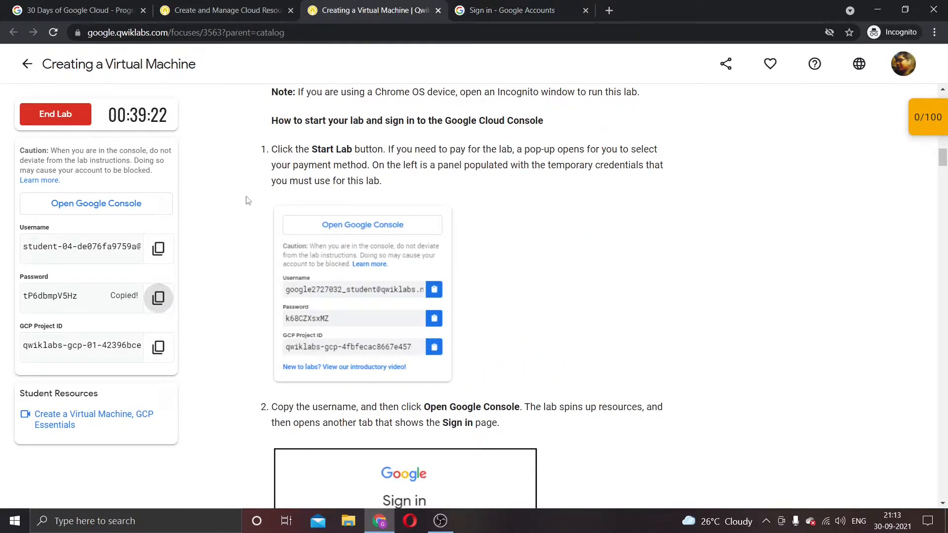
{"action": "left_click", "coordinate": [528, 4]}
{"action": "key", "text": "ctrl+v"}
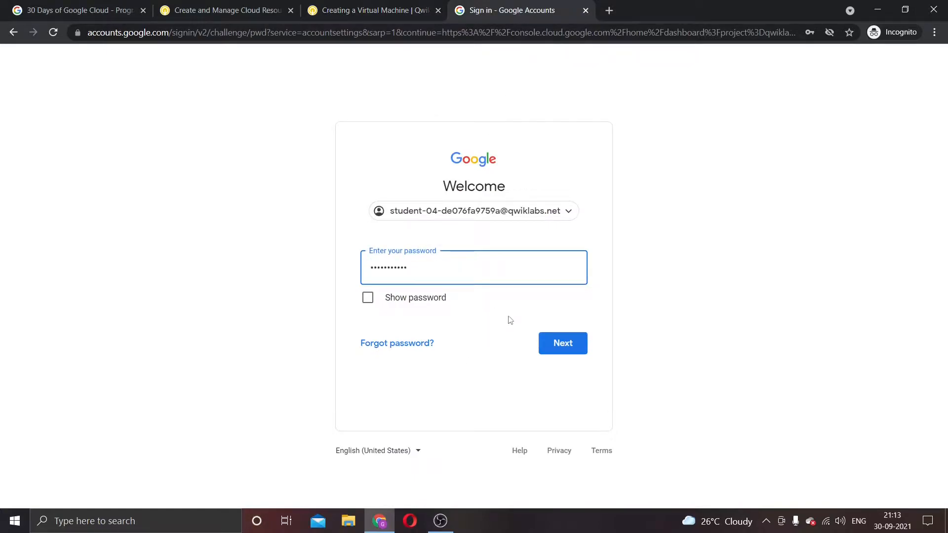
{"action": "left_click", "coordinate": [555, 338]}
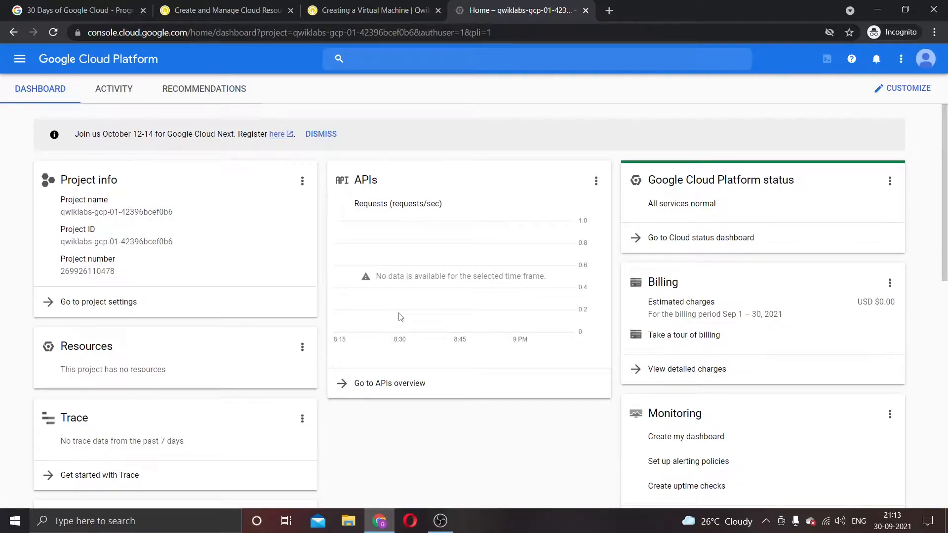
- Look over the console dashboard and read the lab instructions on signing in, the Navigation menu and Cloud Shell
{"action": "scroll", "coordinate": [400, 317], "scroll_direction": "down", "scroll_amount": 3}
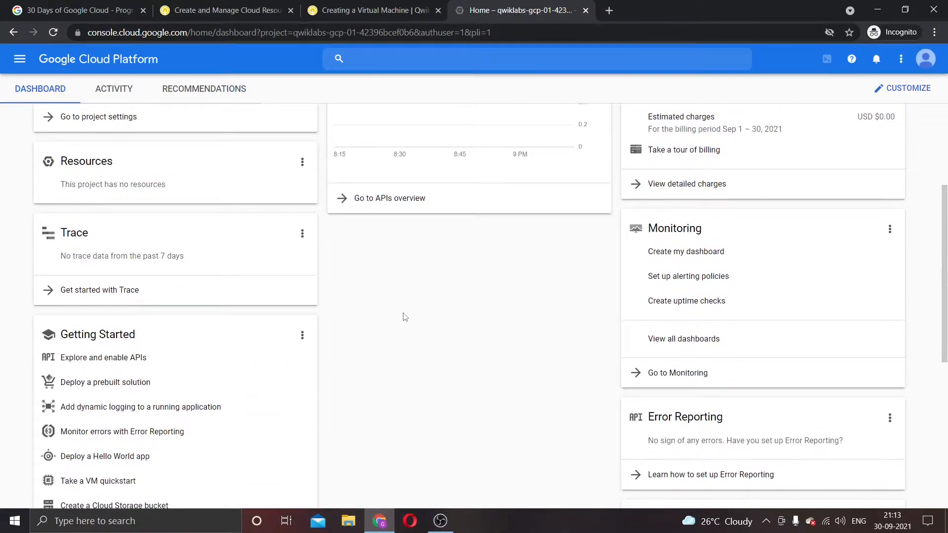
{"action": "scroll", "coordinate": [404, 314], "scroll_direction": "up", "scroll_amount": 3}
{"action": "left_click", "coordinate": [349, 4]}
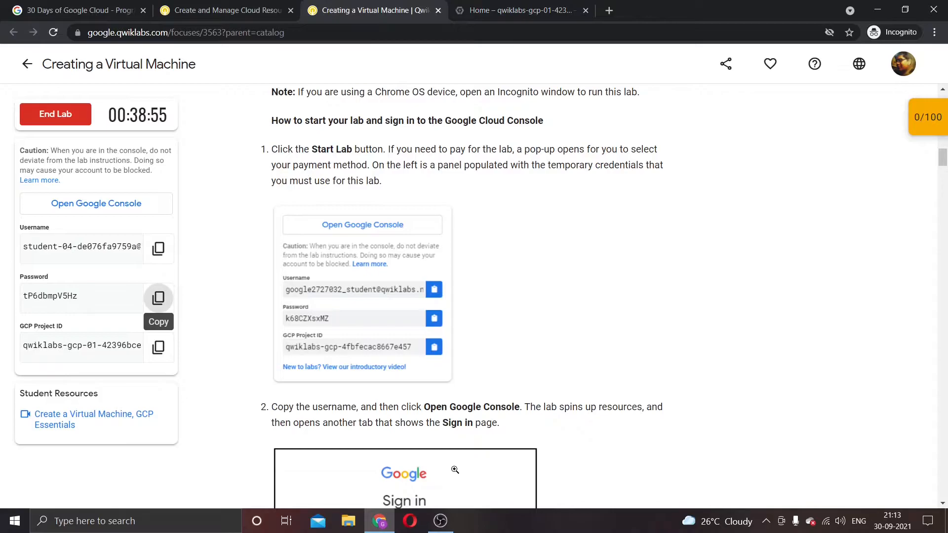
{"action": "scroll", "coordinate": [445, 450], "scroll_direction": "down", "scroll_amount": 3}
{"action": "scroll", "coordinate": [414, 377], "scroll_direction": "down", "scroll_amount": 10}
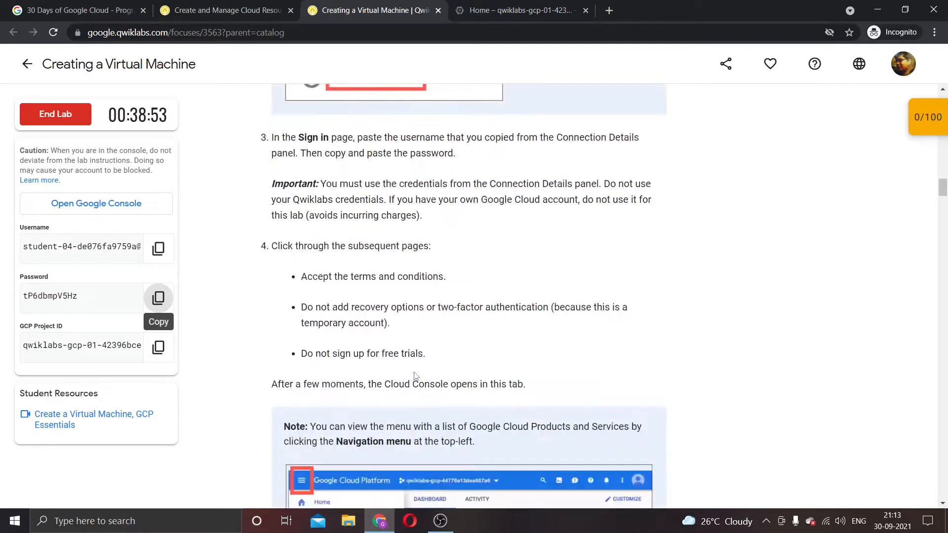
{"action": "scroll", "coordinate": [415, 376], "scroll_direction": "down", "scroll_amount": 5}
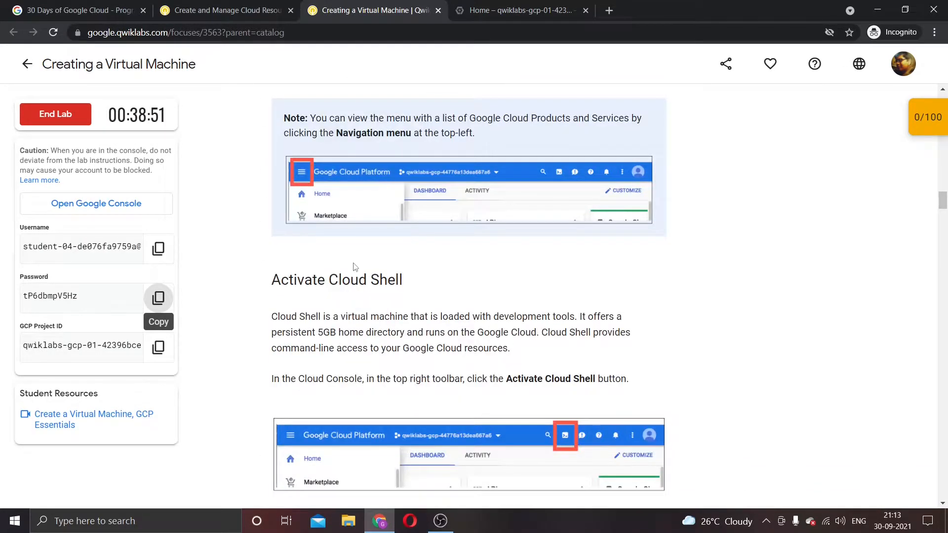
{"action": "scroll", "coordinate": [353, 267], "scroll_direction": "up", "scroll_amount": 2}
{"action": "scroll", "coordinate": [354, 266], "scroll_direction": "up", "scroll_amount": 3}
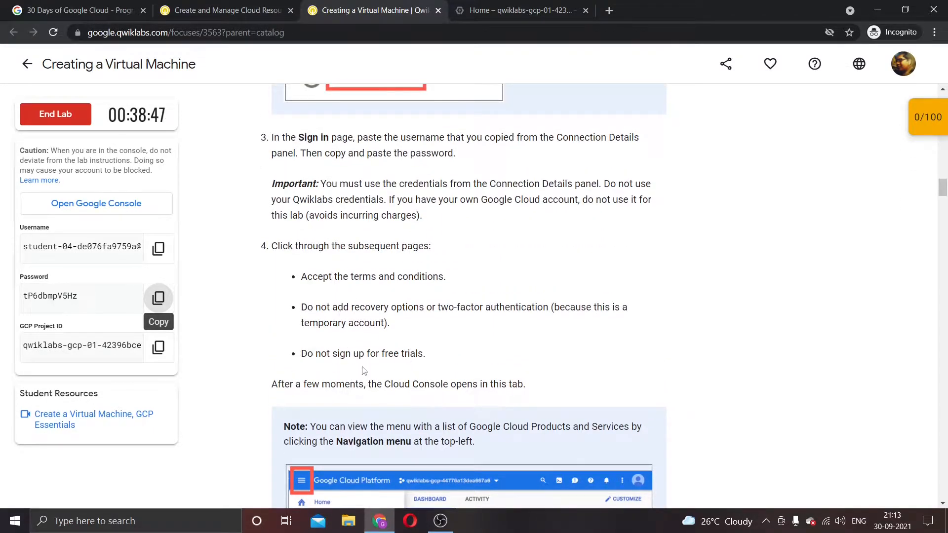
{"action": "scroll", "coordinate": [364, 371], "scroll_direction": "down", "scroll_amount": 6}
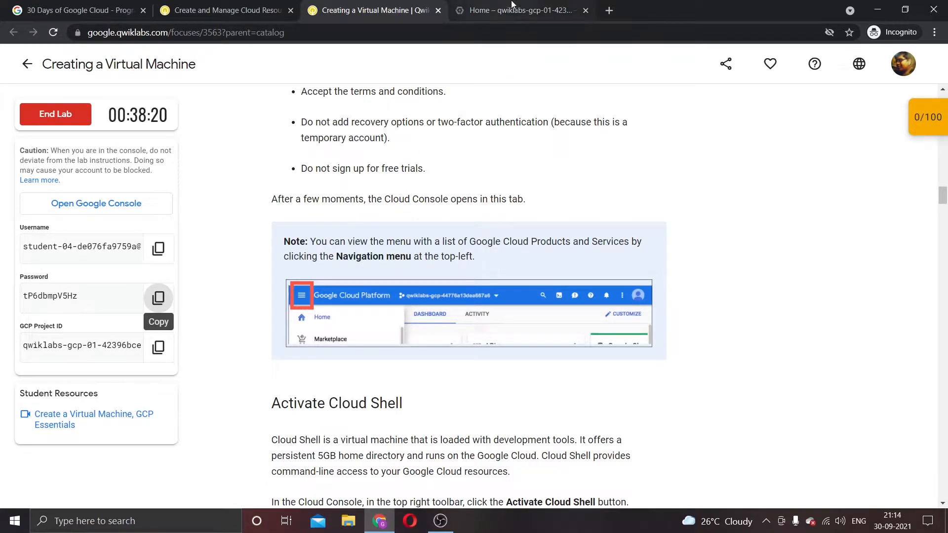
- Open the Navigation menu in the Google Cloud console and browse its list of products and services
{"action": "left_click", "coordinate": [512, 7]}
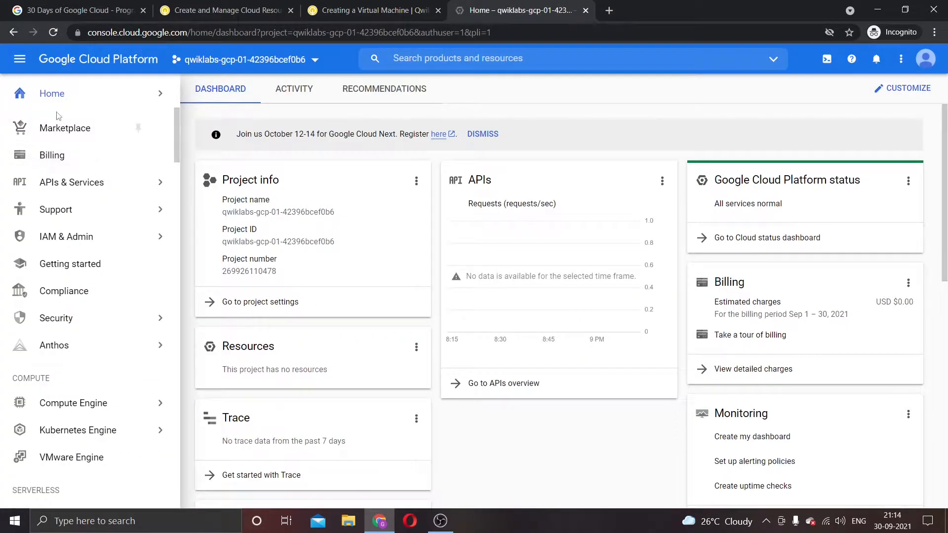
{"action": "left_click", "coordinate": [20, 58]}
{"action": "left_click", "coordinate": [20, 59]}
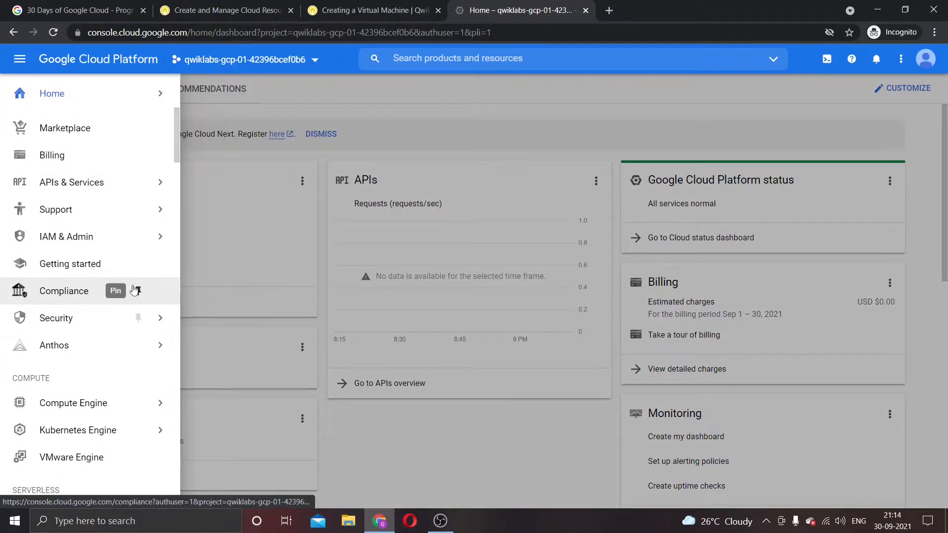
{"action": "scroll", "coordinate": [134, 290], "scroll_direction": "down", "scroll_amount": 5}
{"action": "scroll", "coordinate": [134, 291], "scroll_direction": "up", "scroll_amount": 5}
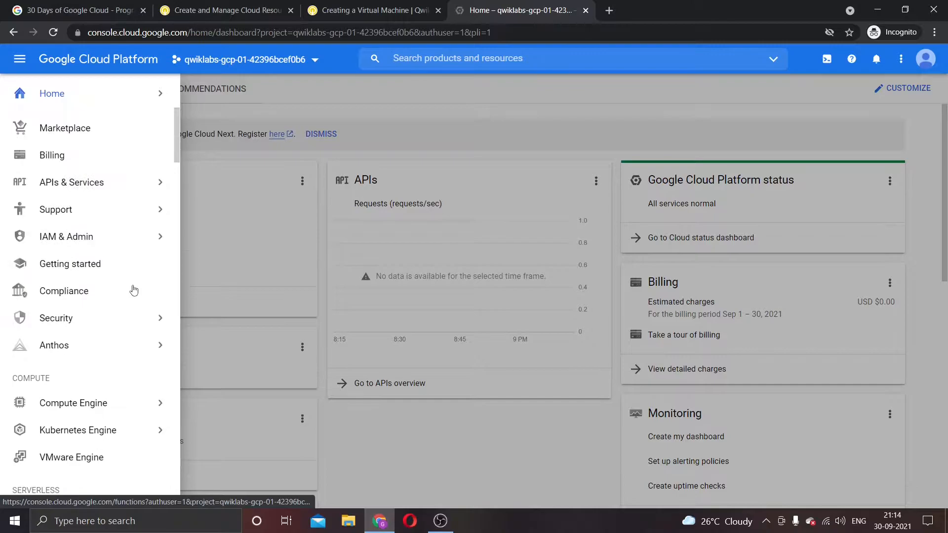
- Activate Cloud Shell in the Google Cloud console, following the lab's Activate Cloud Shell instructions
{"action": "left_click", "coordinate": [324, 15]}
{"action": "scroll", "coordinate": [423, 443], "scroll_direction": "down", "scroll_amount": 3}
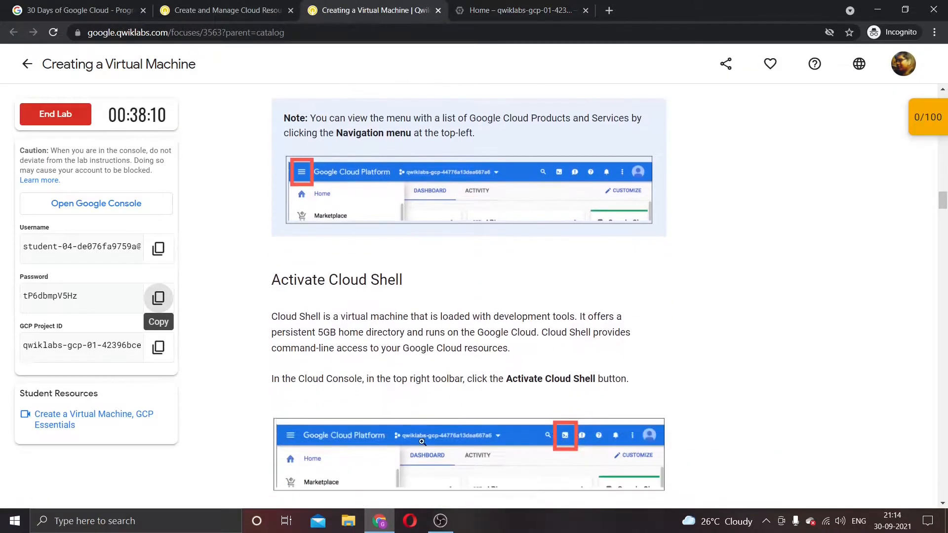
{"action": "scroll", "coordinate": [424, 443], "scroll_direction": "down", "scroll_amount": 2}
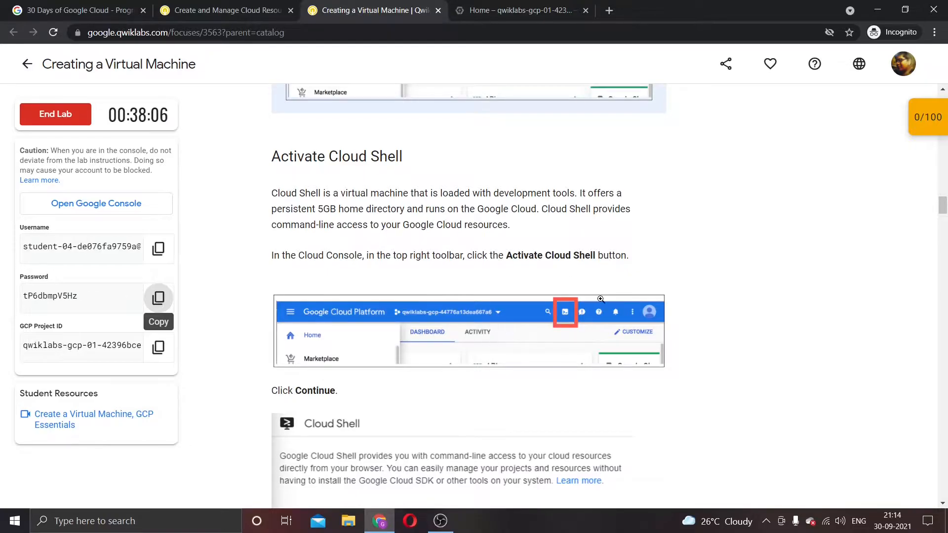
{"action": "left_click", "coordinate": [478, 12]}
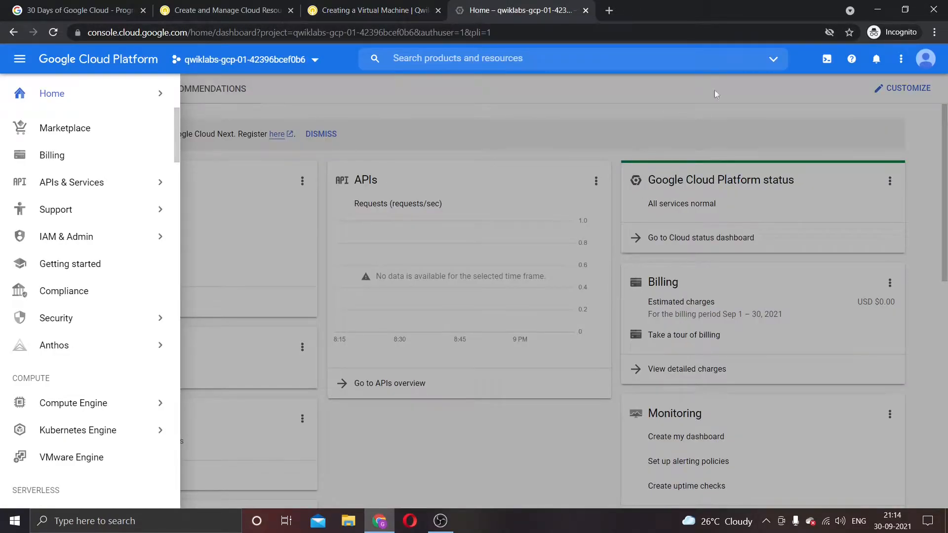
{"action": "left_click", "coordinate": [807, 85]}
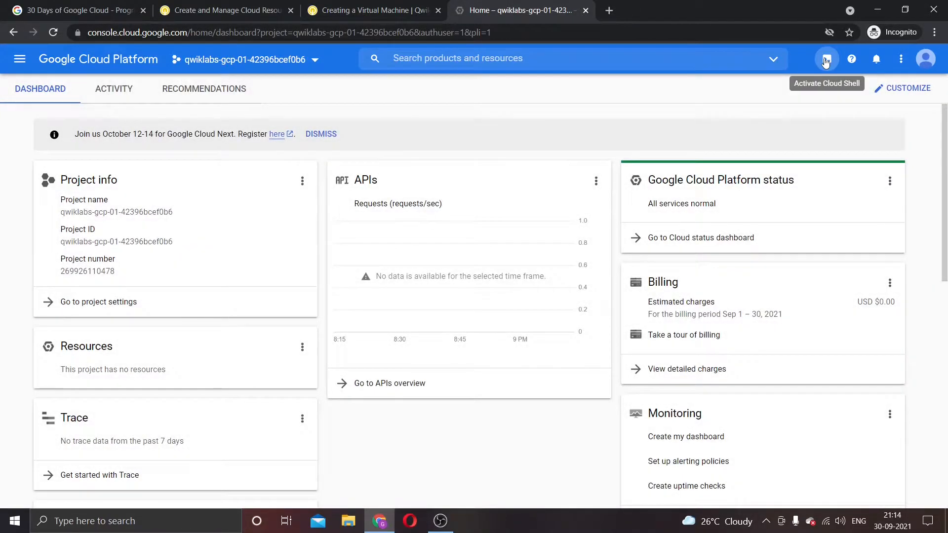
{"action": "left_click", "coordinate": [822, 60]}
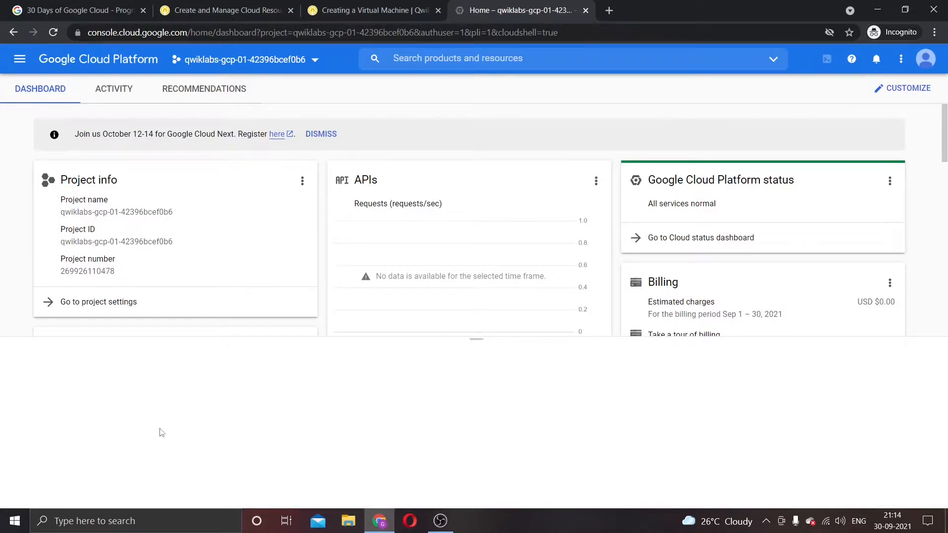
- Read the lab's instructions on continuing and connecting to Cloud Shell, and return to the Cloud Shell terminal
{"action": "left_click", "coordinate": [345, 10]}
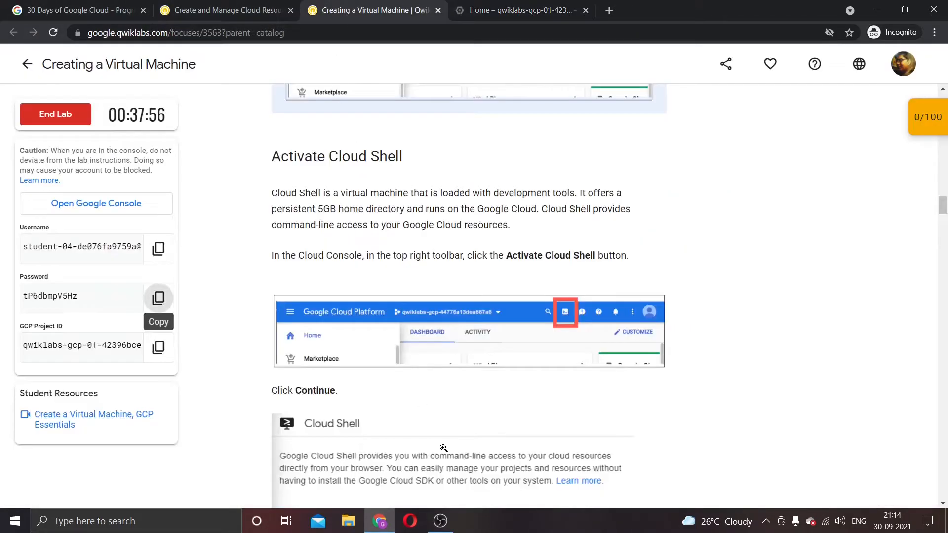
{"action": "scroll", "coordinate": [443, 448], "scroll_direction": "down", "scroll_amount": 5}
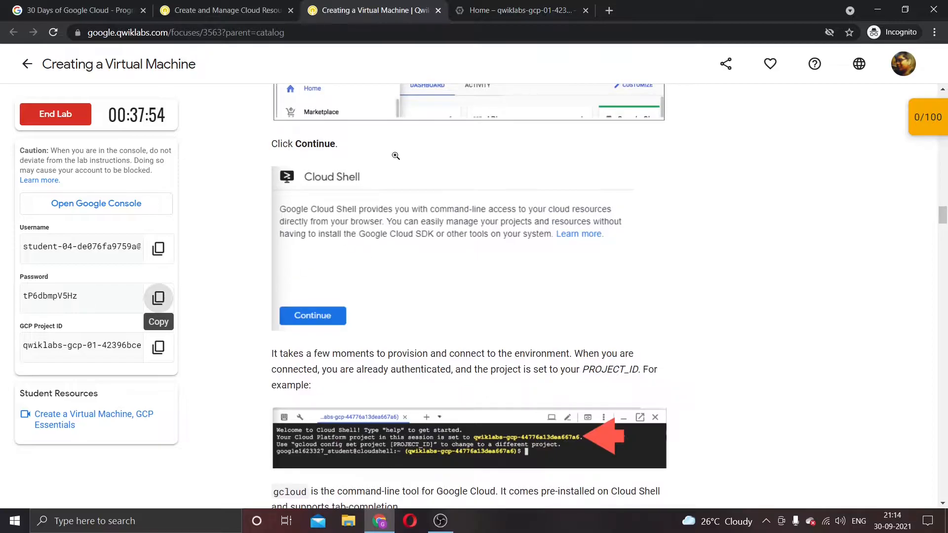
{"action": "left_click", "coordinate": [479, 14]}
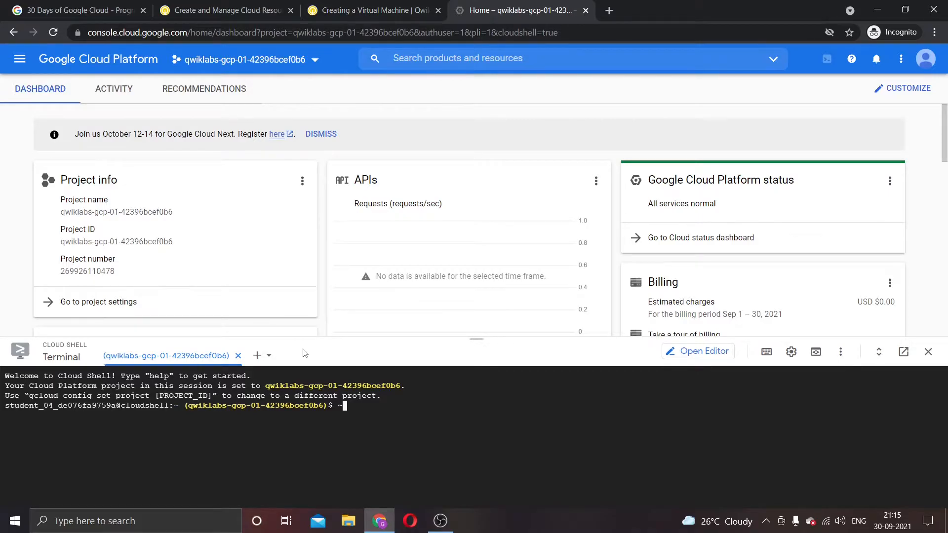
- Try to run the lab's account-listing command, gcloud auth list, in the Cloud Shell terminal
{"action": "left_click", "coordinate": [375, 9]}
{"action": "scroll", "coordinate": [352, 385], "scroll_direction": "down", "scroll_amount": 1}
{"action": "scroll", "coordinate": [352, 385], "scroll_direction": "down", "scroll_amount": 3}
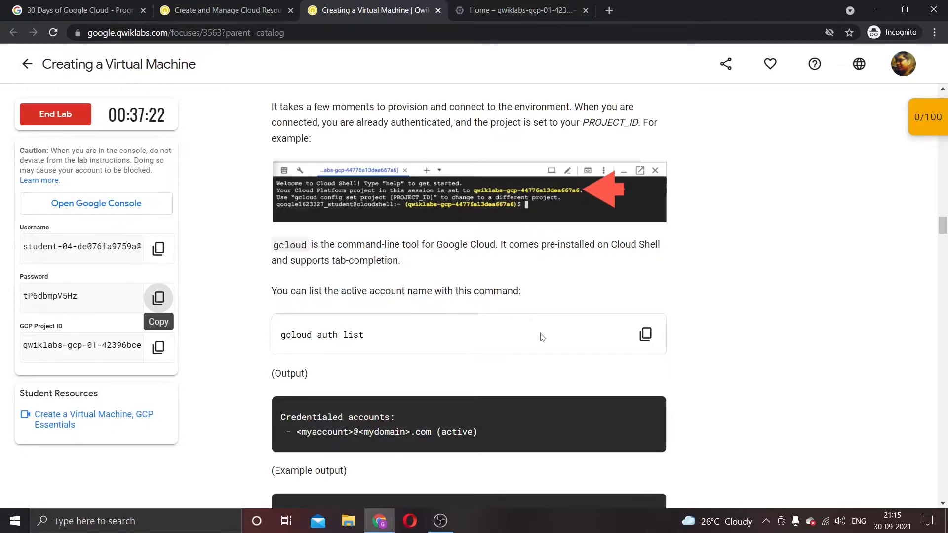
{"action": "left_click", "coordinate": [647, 334]}
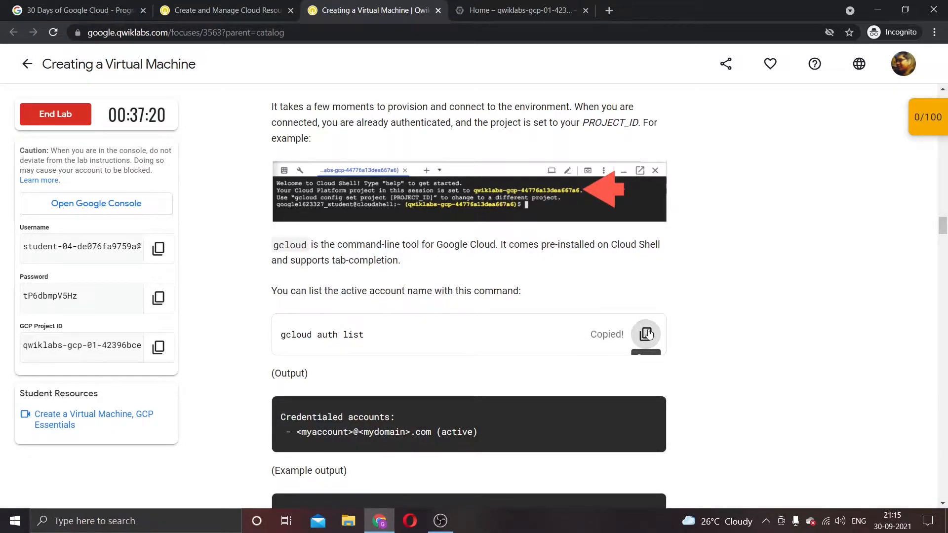
{"action": "key", "text": "ctrl+Tab"}
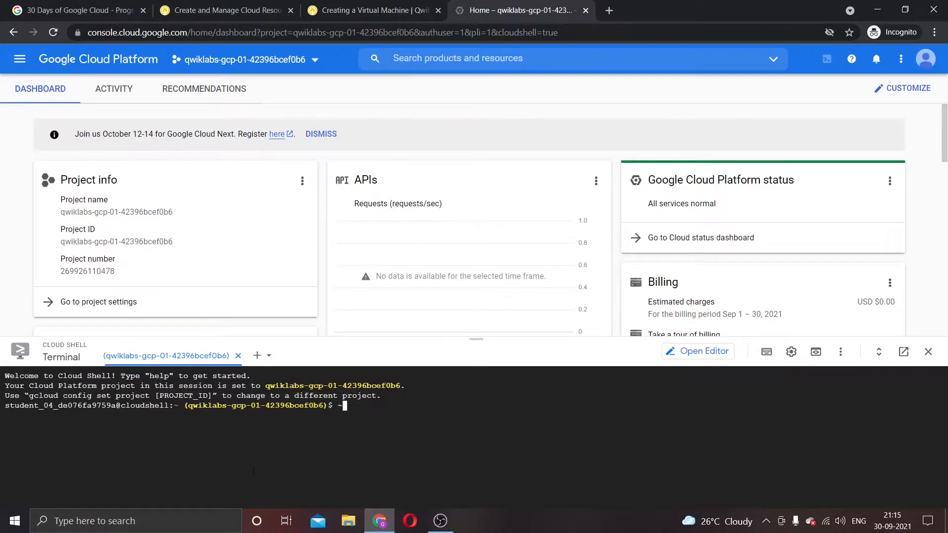
{"action": "key", "text": "ctrl+v"}
{"action": "key", "text": "Return"}
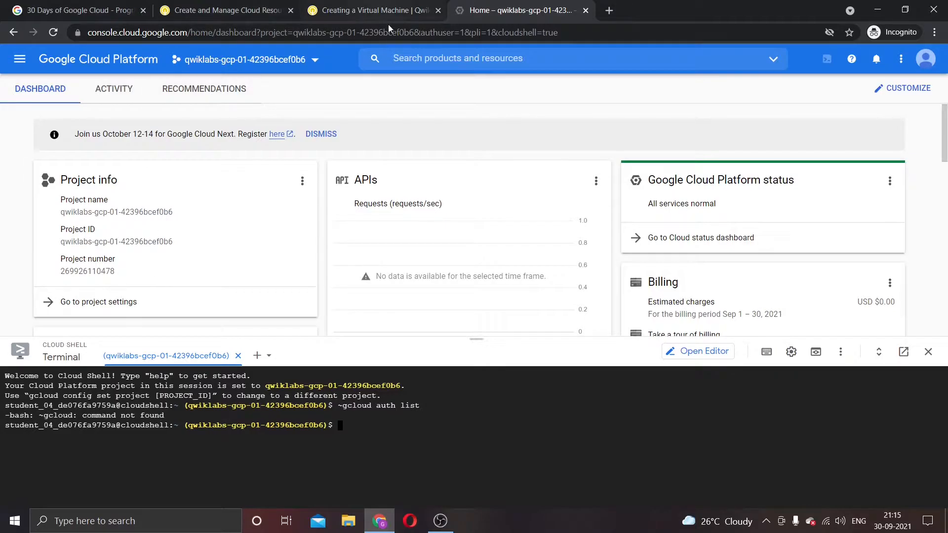
- Copy gcloud auth list from the lab again and run it at the clean Cloud Shell prompt to list the active account
{"action": "left_click", "coordinate": [375, 2]}
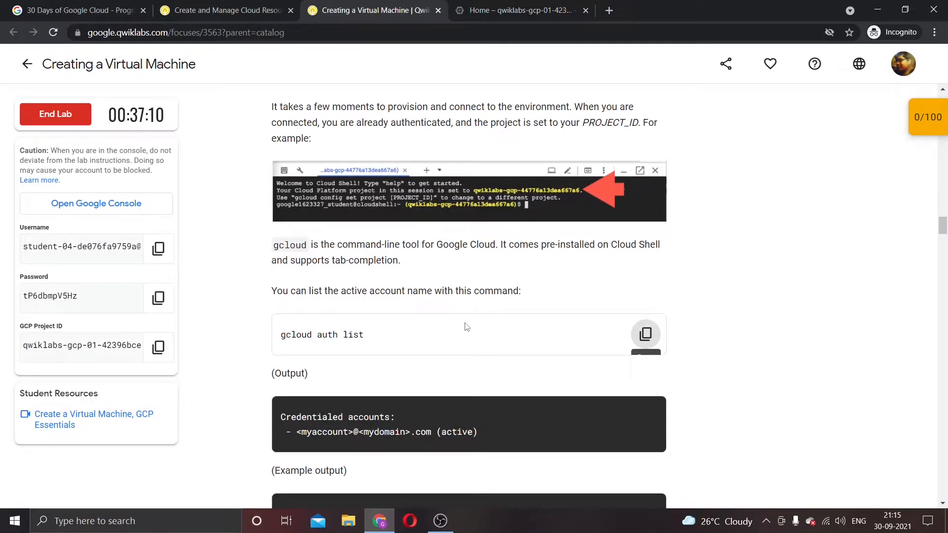
{"action": "scroll", "coordinate": [467, 327], "scroll_direction": "down", "scroll_amount": 1}
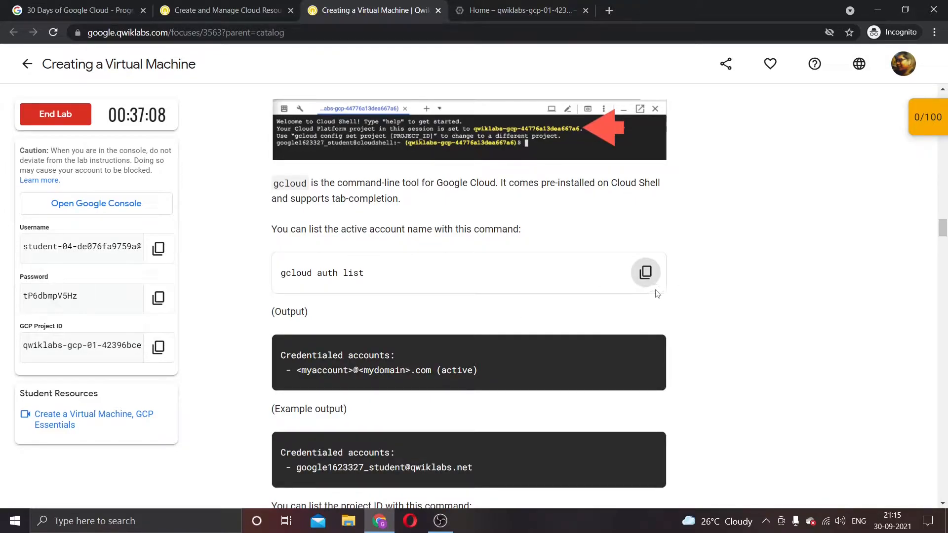
{"action": "left_click", "coordinate": [646, 272]}
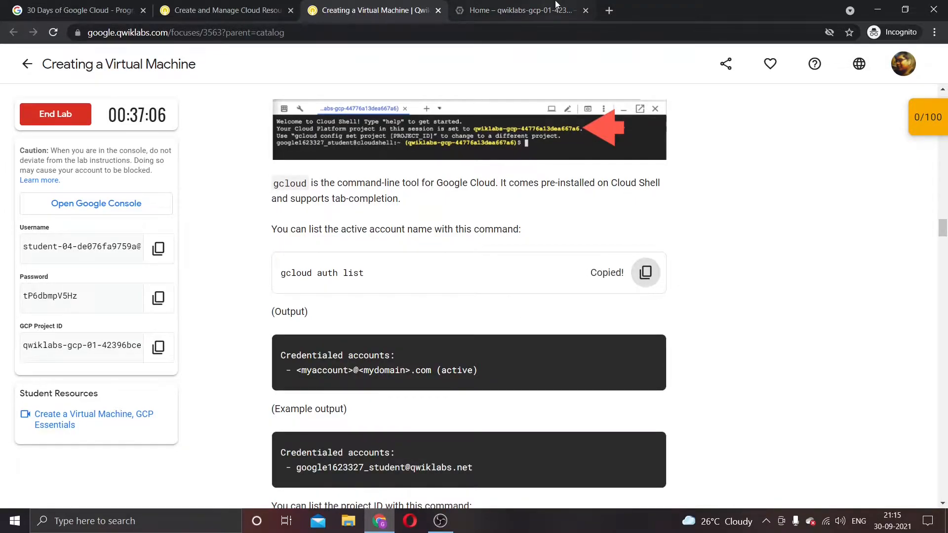
{"action": "left_click", "coordinate": [557, 6]}
{"action": "key", "text": "ctrl+v"}
{"action": "key", "text": "Return"}
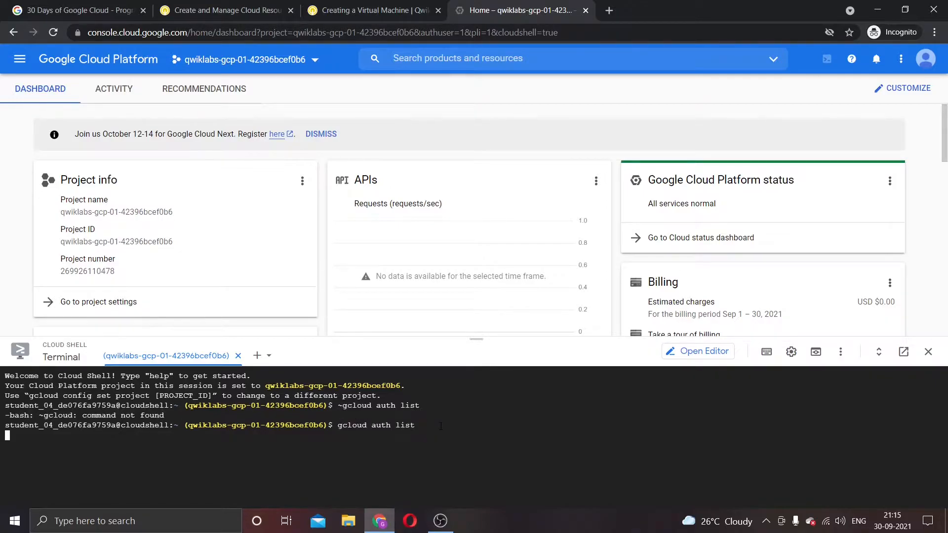
{"action": "left_click", "coordinate": [378, 473]}
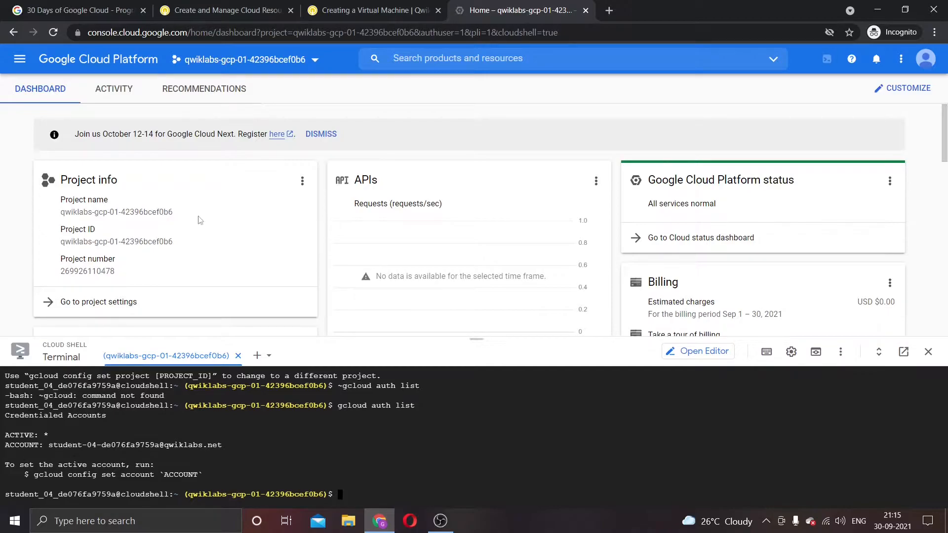
- Copy gcloud config list project from the lab and run it in Cloud Shell to list the project ID
{"action": "left_click", "coordinate": [368, 10]}
{"action": "scroll", "coordinate": [378, 405], "scroll_direction": "down", "scroll_amount": 3}
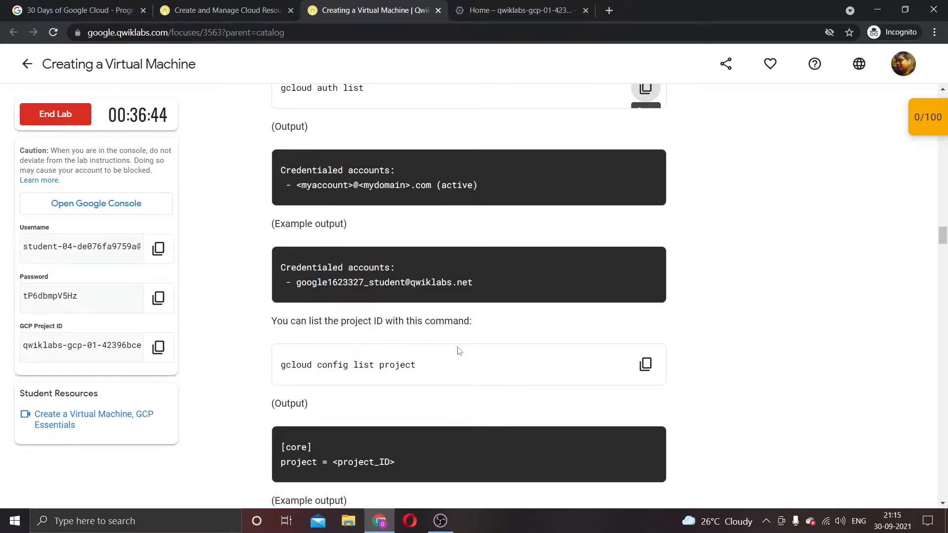
{"action": "left_click", "coordinate": [645, 364]}
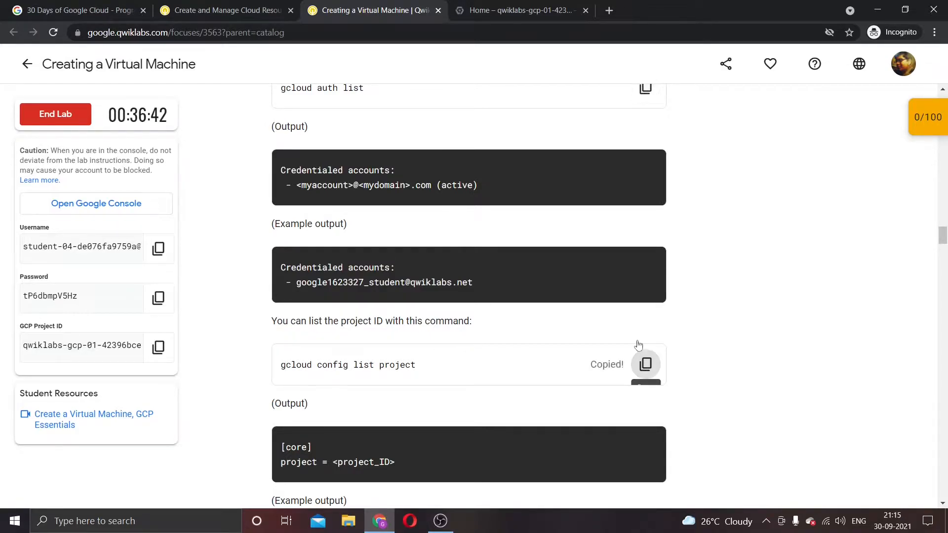
{"action": "left_click", "coordinate": [489, 3]}
{"action": "key", "text": "ctrl+v"}
{"action": "key", "text": "Return"}
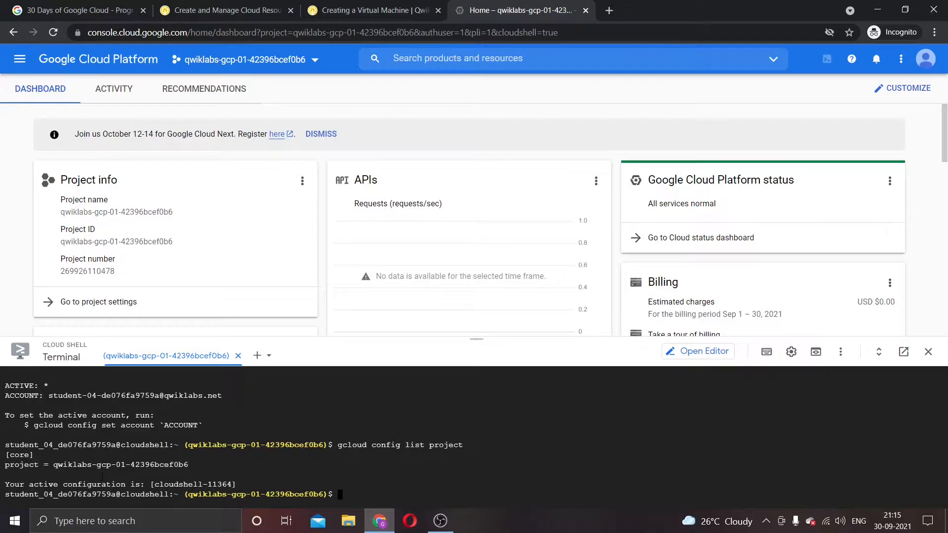
- Read the lab's Understanding Regions and Zones section and the Task 1 instructions for creating a new instance
{"action": "left_click", "coordinate": [346, 9]}
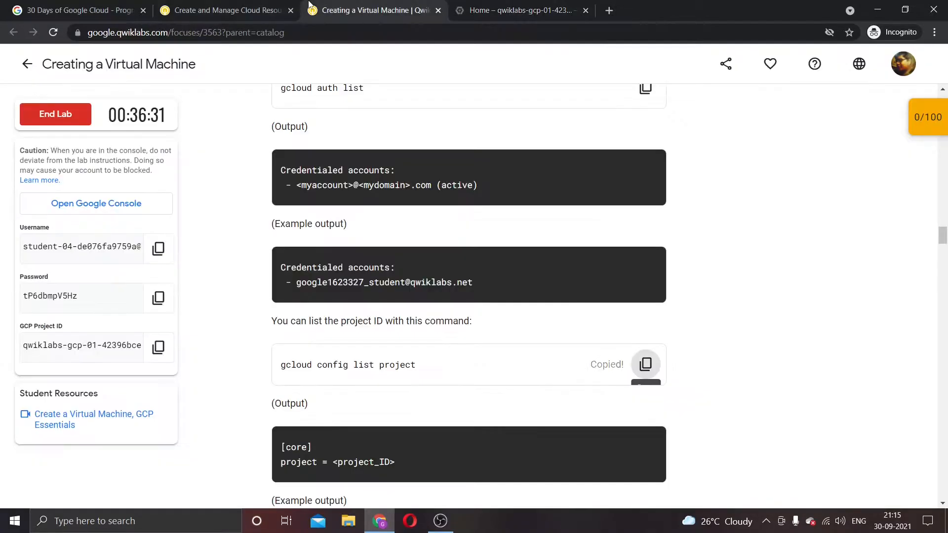
{"action": "scroll", "coordinate": [416, 409], "scroll_direction": "down", "scroll_amount": 3}
{"action": "scroll", "coordinate": [329, 345], "scroll_direction": "down", "scroll_amount": 3}
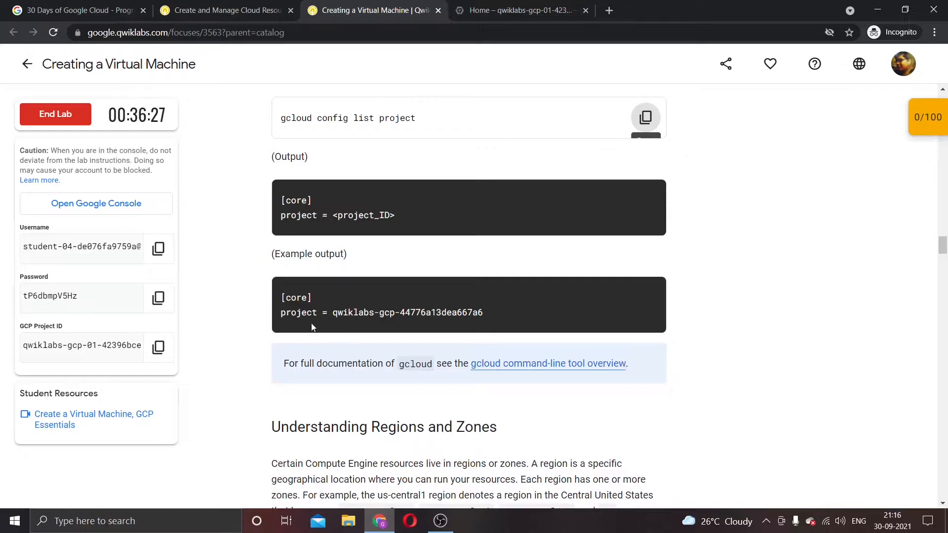
{"action": "scroll", "coordinate": [314, 326], "scroll_direction": "down", "scroll_amount": 3}
{"action": "scroll", "coordinate": [346, 359], "scroll_direction": "down", "scroll_amount": 1}
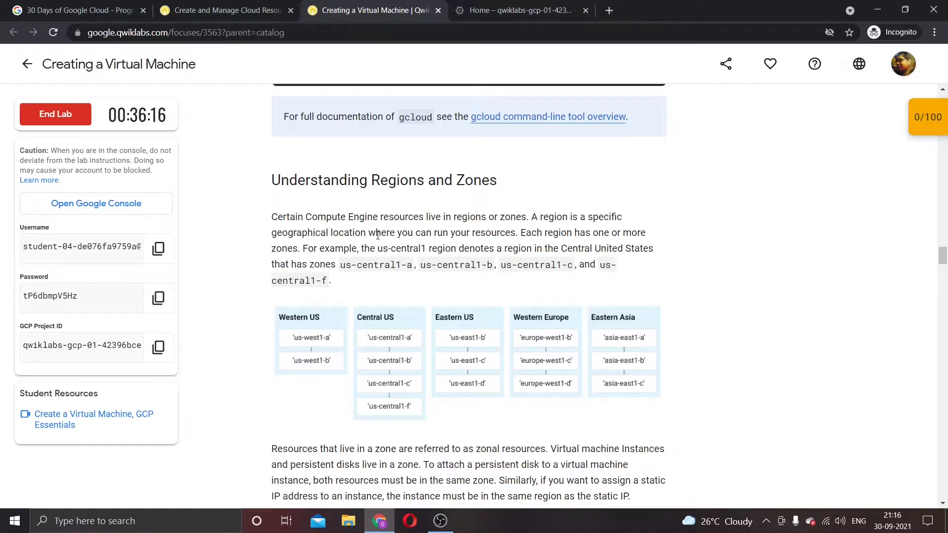
{"action": "scroll", "coordinate": [395, 311], "scroll_direction": "down", "scroll_amount": 5}
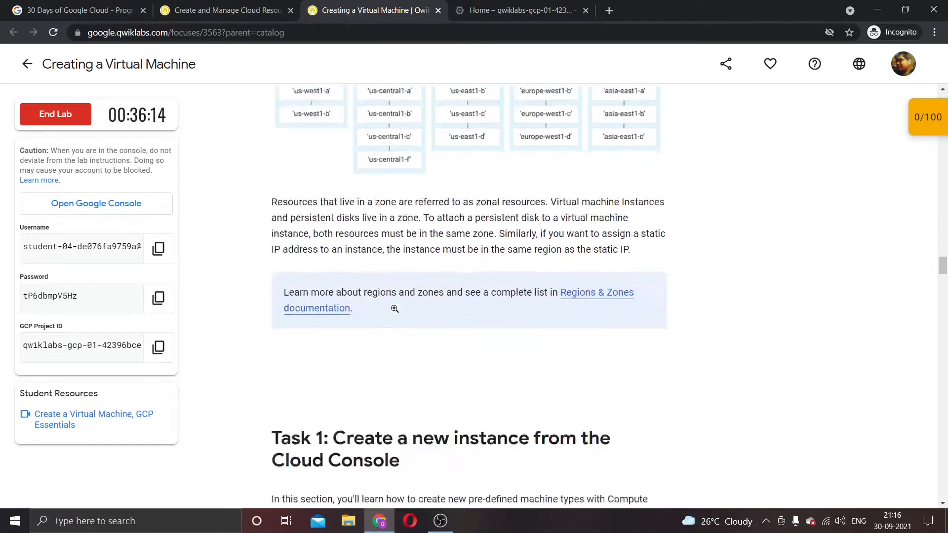
{"action": "scroll", "coordinate": [395, 312], "scroll_direction": "down", "scroll_amount": 6}
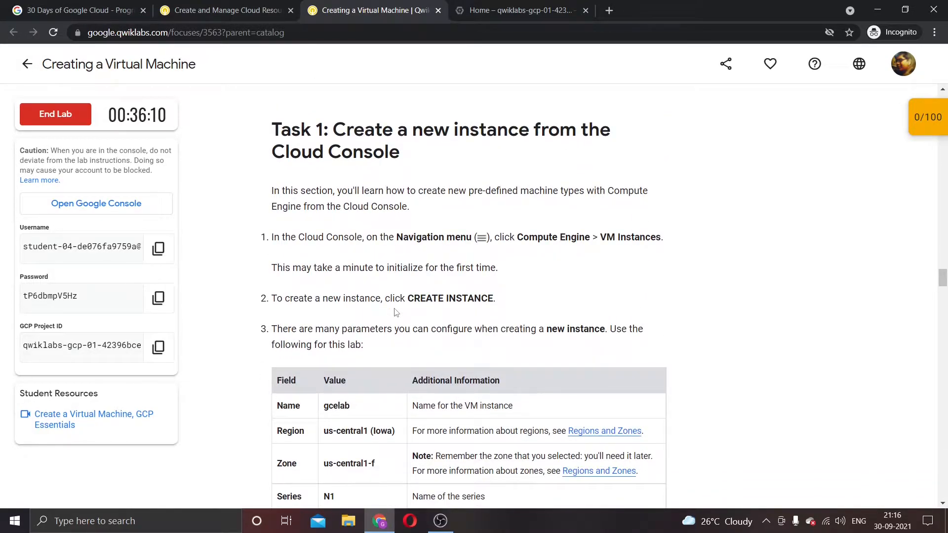
{"action": "scroll", "coordinate": [394, 309], "scroll_direction": "down", "scroll_amount": 1}
{"action": "scroll", "coordinate": [394, 309], "scroll_direction": "up", "scroll_amount": 1}
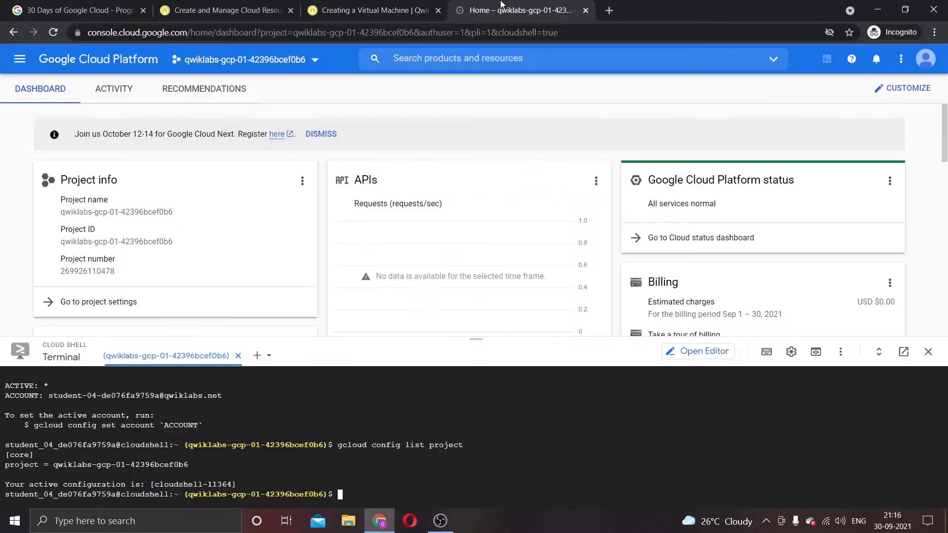
- Open the VM instances page of Compute Engine in the Google Cloud console
{"action": "left_click", "coordinate": [503, 10]}
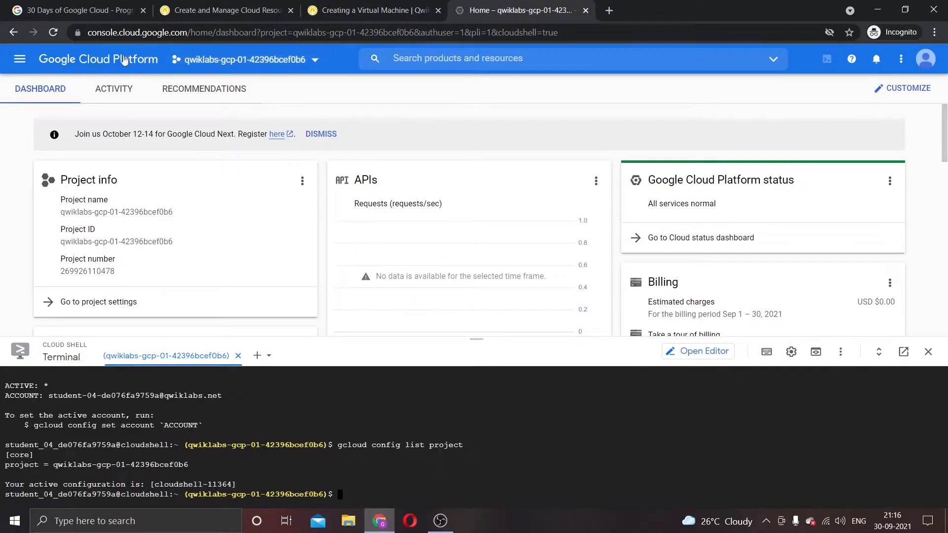
{"action": "left_click", "coordinate": [18, 59]}
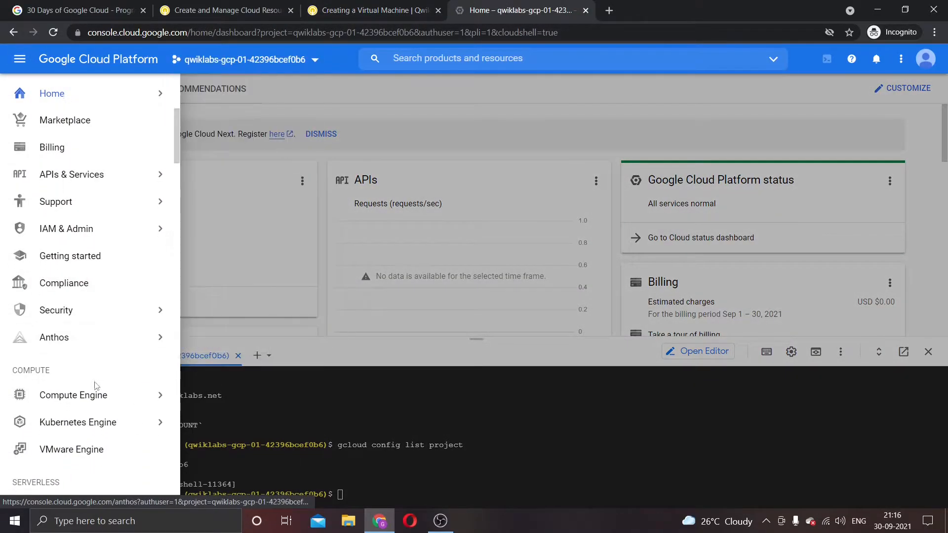
{"action": "left_click", "coordinate": [135, 339]}
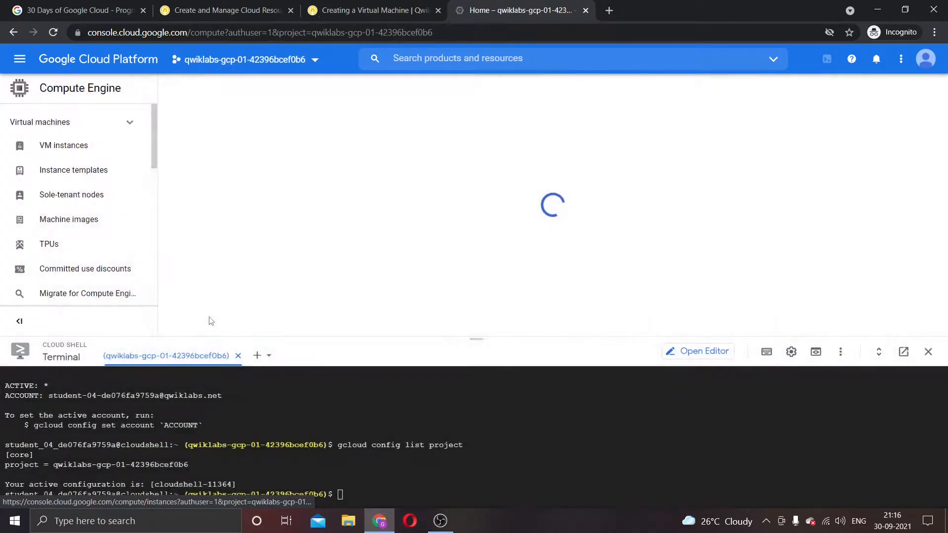
{"action": "left_click", "coordinate": [20, 59]}
{"action": "left_click", "coordinate": [115, 412]}
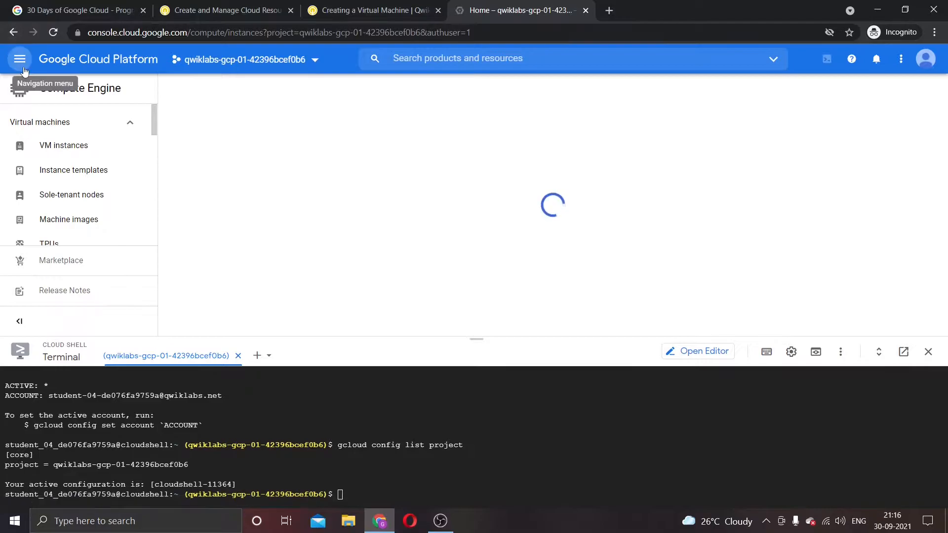
{"action": "left_click", "coordinate": [24, 69]}
{"action": "mouse_move", "coordinate": [138, 403]}
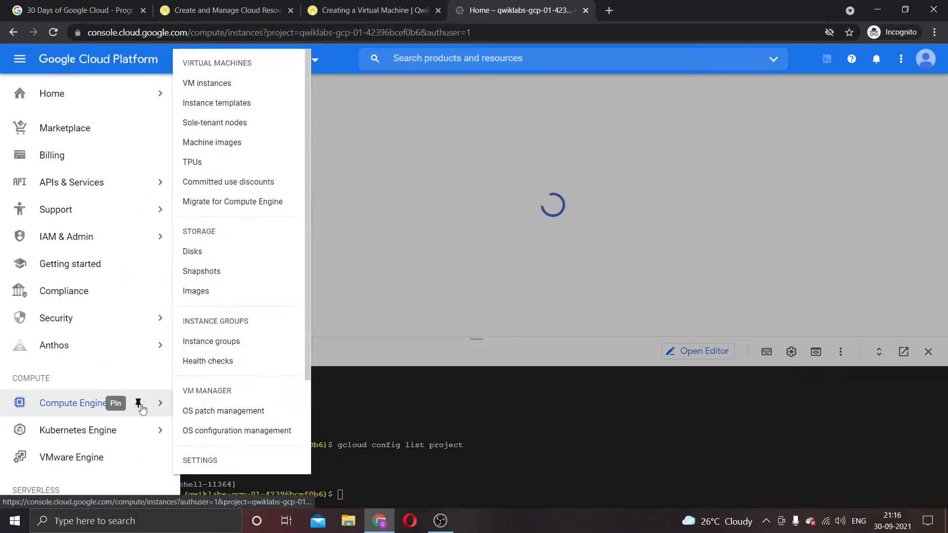
{"action": "left_click", "coordinate": [204, 84]}
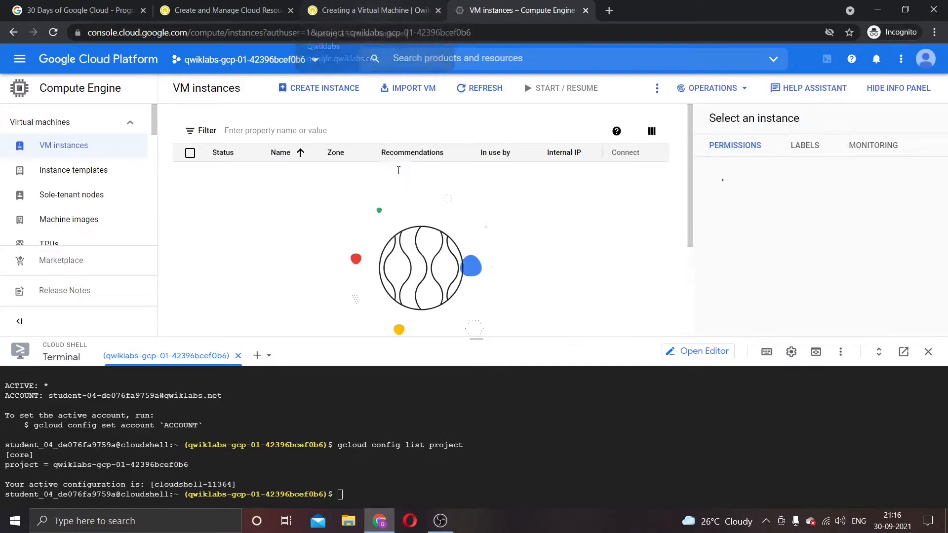
- Check the lab's instance parameters and start creating a new VM instance in Compute Engine
{"action": "left_click", "coordinate": [347, 7]}
{"action": "scroll", "coordinate": [388, 320], "scroll_direction": "down", "scroll_amount": 5}
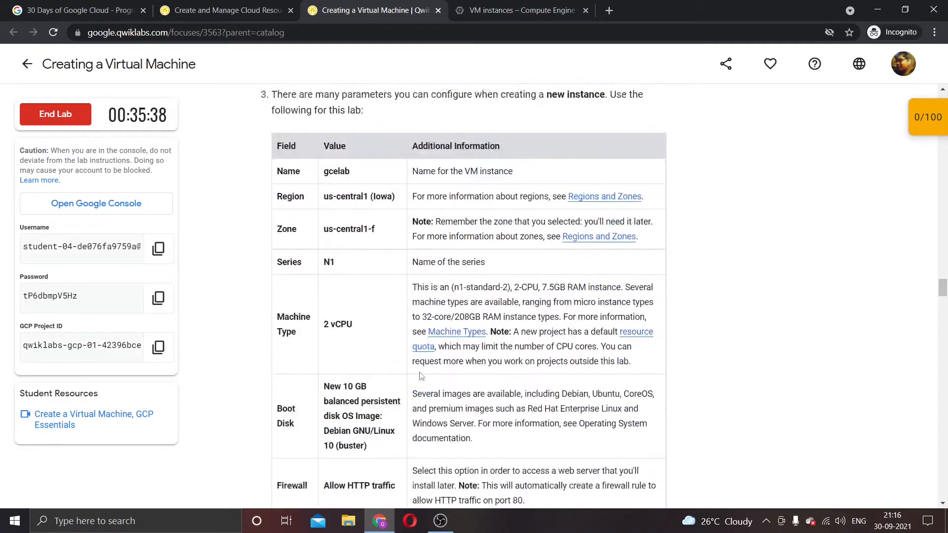
{"action": "scroll", "coordinate": [387, 320], "scroll_direction": "up", "scroll_amount": 4}
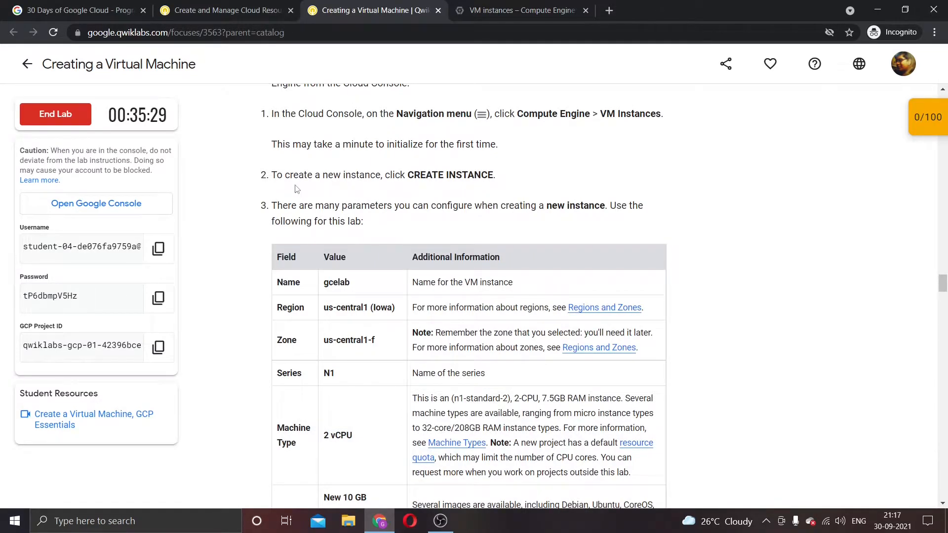
{"action": "left_click", "coordinate": [533, 10]}
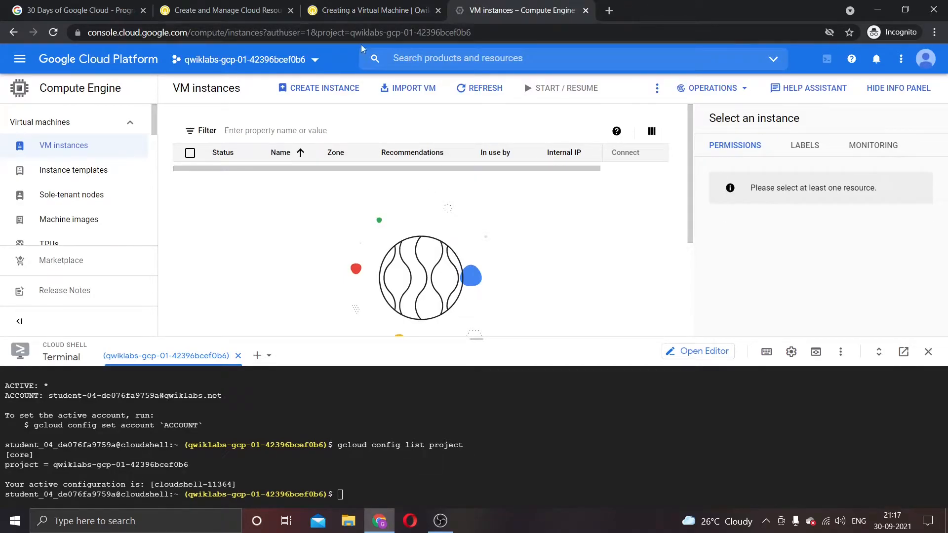
{"action": "left_click", "coordinate": [324, 88]}
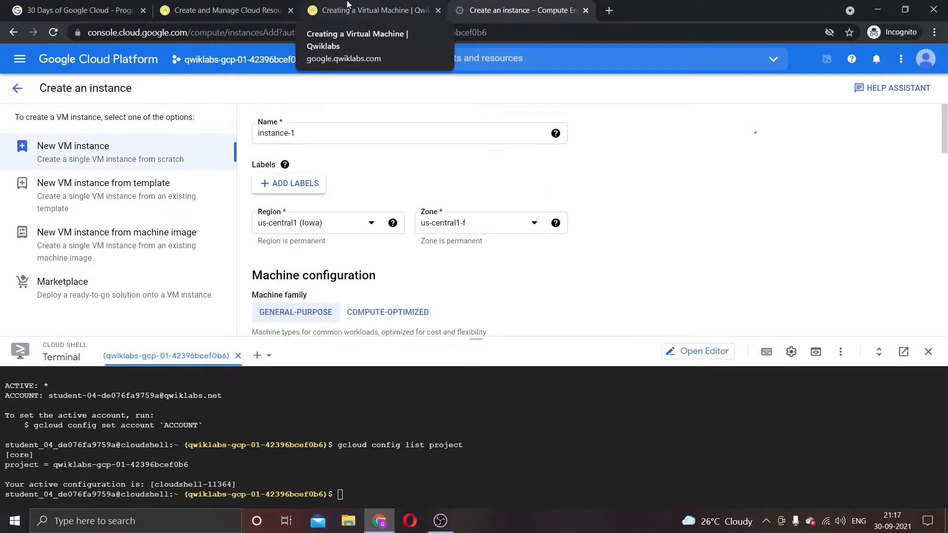
- Copy the instance name from the lab's parameter table and set the new VM instance's name to gcelab
{"action": "left_click", "coordinate": [348, 5]}
{"action": "scroll", "coordinate": [370, 217], "scroll_direction": "down", "scroll_amount": 4}
{"action": "scroll", "coordinate": [313, 123], "scroll_direction": "up", "scroll_amount": 1}
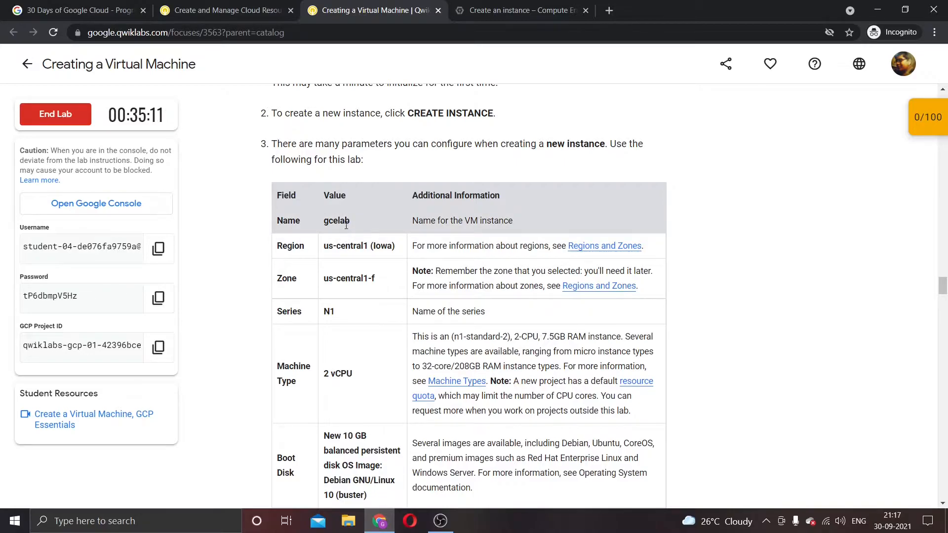
{"action": "left_click_drag", "start_coordinate": [350, 221], "coordinate": [324, 221]}
{"action": "key", "text": "ctrl+Tab"}
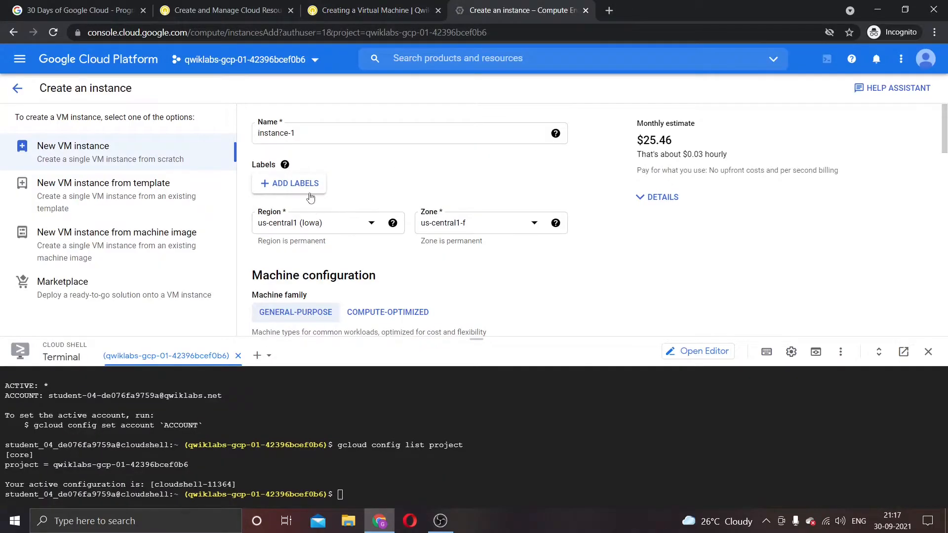
{"action": "left_click", "coordinate": [366, 10]}
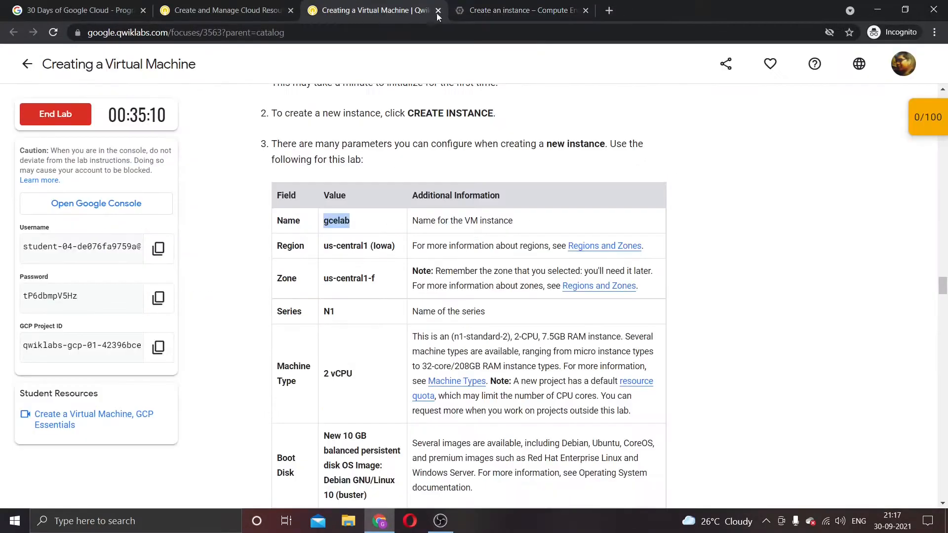
{"action": "left_click", "coordinate": [492, 10]}
{"action": "left_click_drag", "start_coordinate": [296, 134], "coordinate": [258, 140]}
{"action": "key", "text": "ctrl+v"}
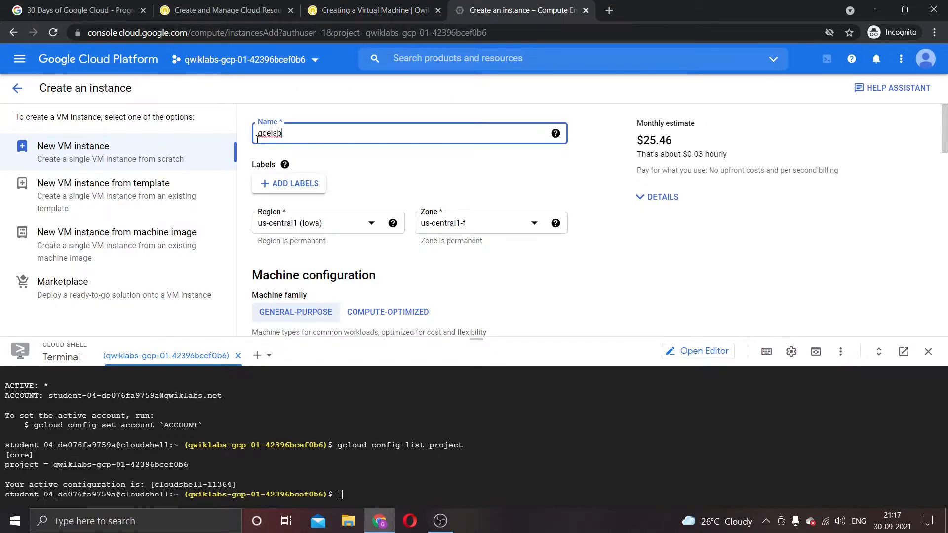
- Compare the new instance's region and zone with us-central1 (Iowa) and us-central1-f in the lab's parameter table
{"action": "left_click", "coordinate": [347, 6]}
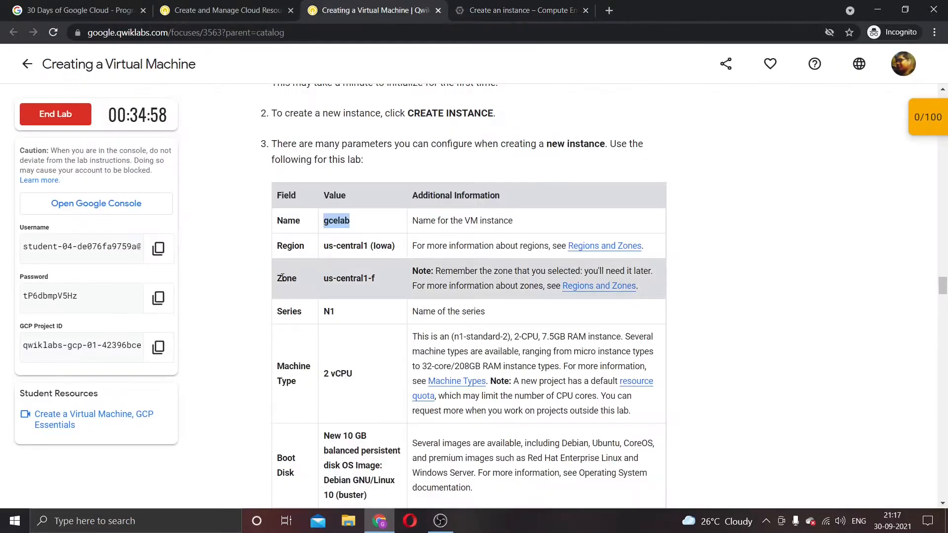
{"action": "left_click_drag", "start_coordinate": [321, 245], "coordinate": [402, 253]}
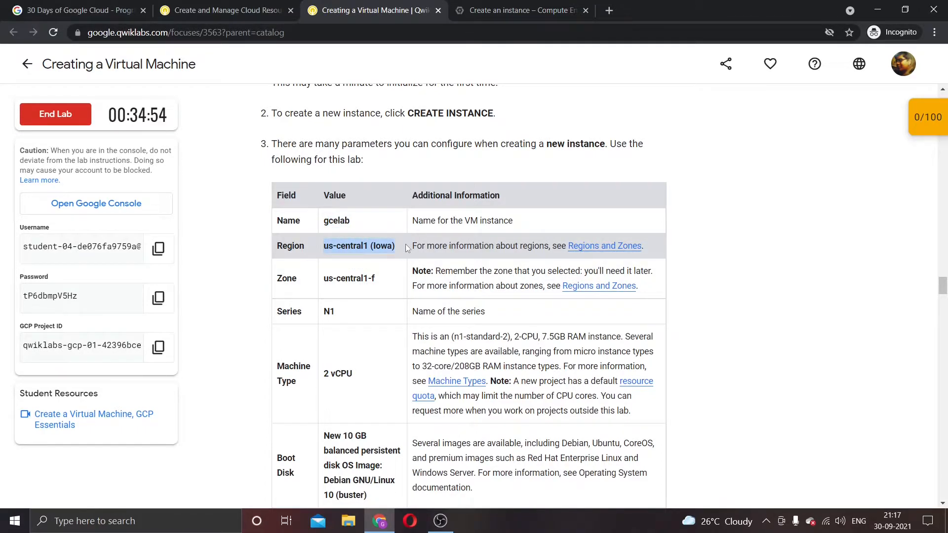
{"action": "left_click", "coordinate": [494, 10]}
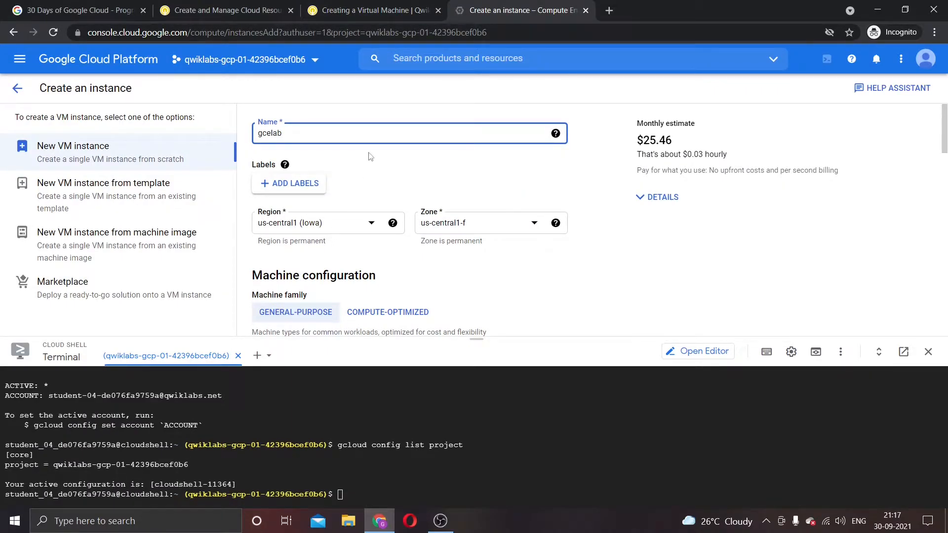
{"action": "left_click", "coordinate": [391, 10]}
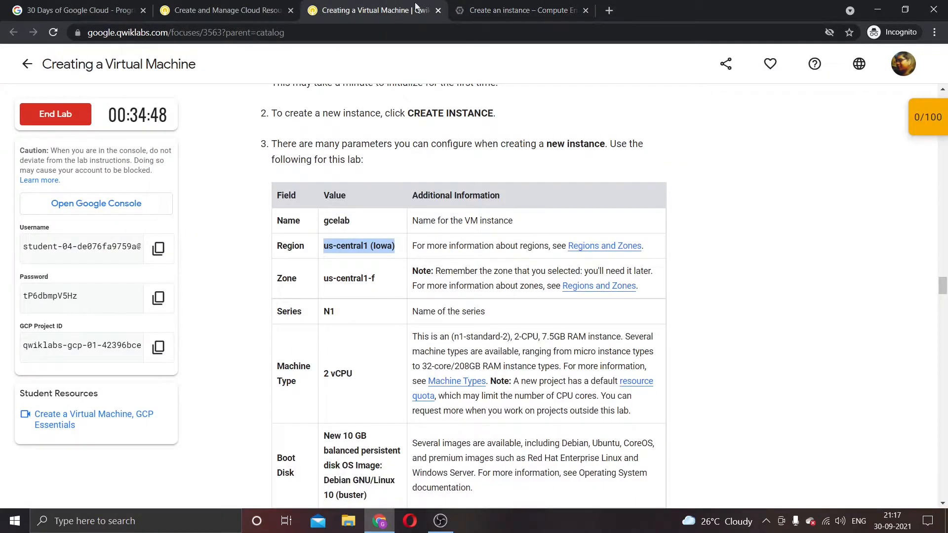
{"action": "left_click", "coordinate": [496, 6]}
- Check the series in the lab's parameter table and set the new VM instance's series to N1
{"action": "scroll", "coordinate": [374, 225], "scroll_direction": "down", "scroll_amount": 2}
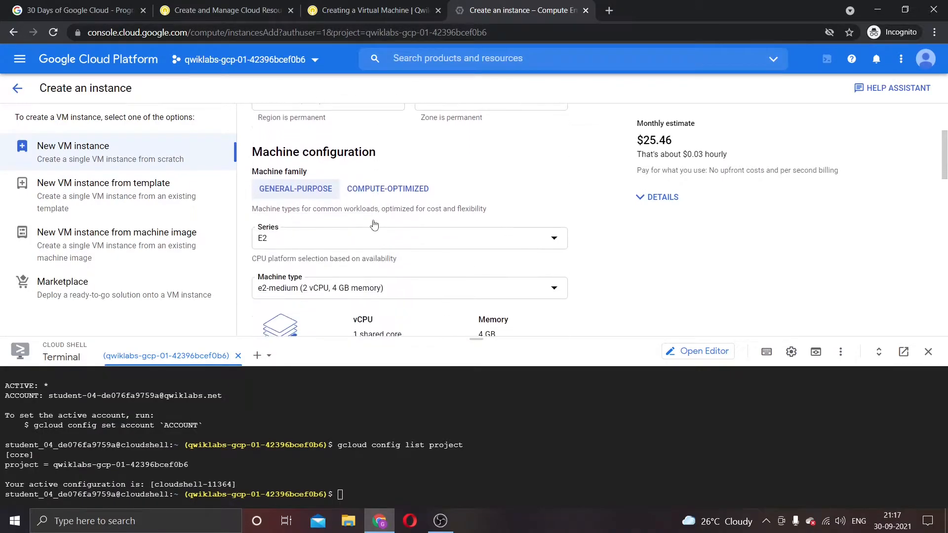
{"action": "left_click", "coordinate": [334, 6]}
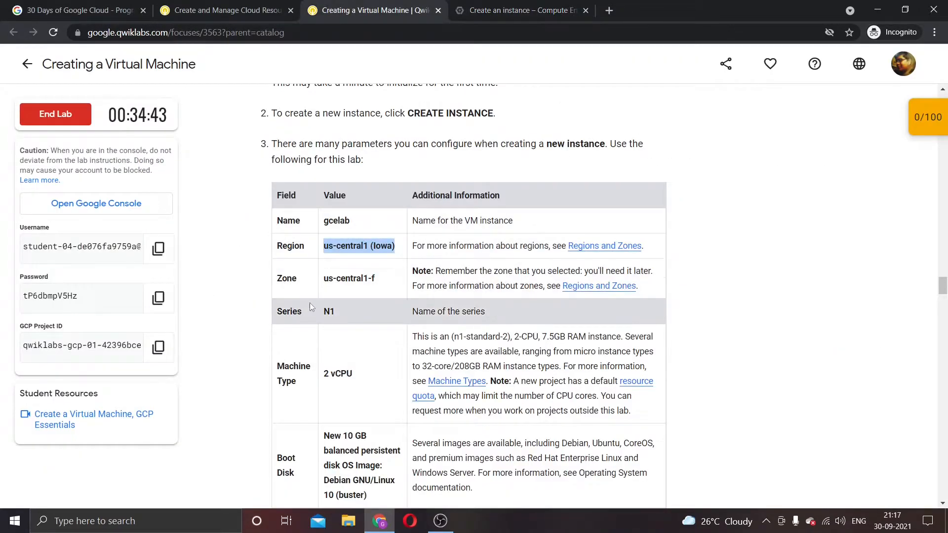
{"action": "left_click", "coordinate": [507, 6]}
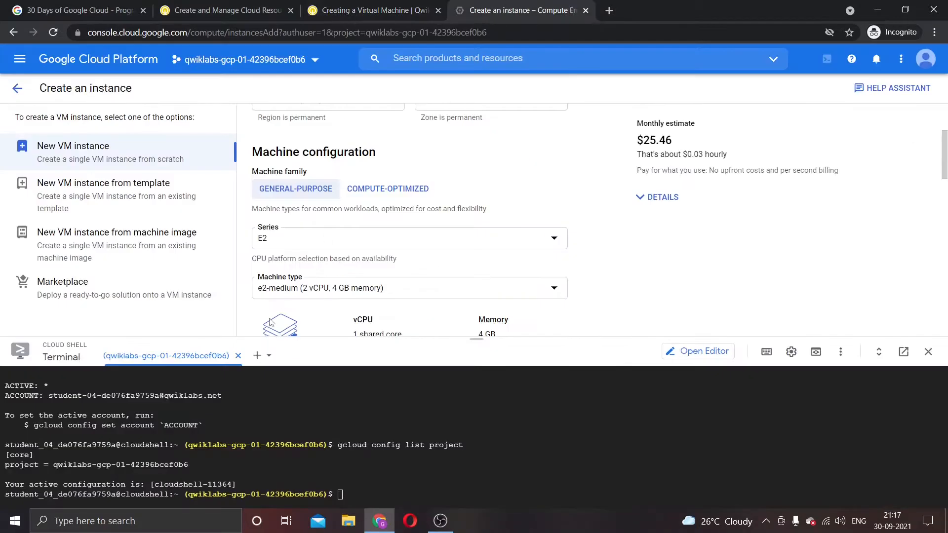
{"action": "left_click", "coordinate": [303, 228]}
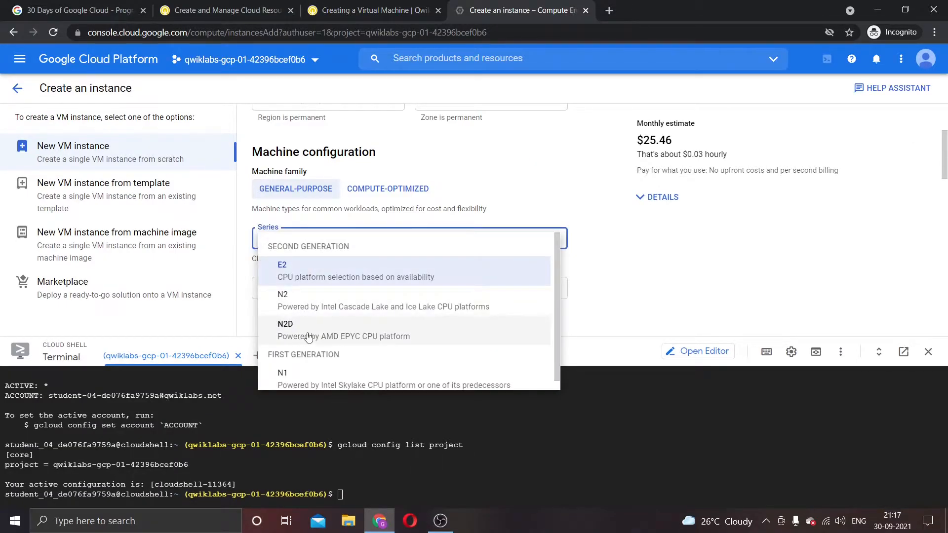
{"action": "scroll", "coordinate": [310, 360], "scroll_direction": "down", "scroll_amount": 1}
{"action": "left_click", "coordinate": [310, 368]}
- Check the required machine type in the lab's table and set the instance's machine type to n1-standard-2 (2 vCPU, 7.5 GB memory)
{"action": "scroll", "coordinate": [326, 222], "scroll_direction": "down", "scroll_amount": 3}
{"action": "left_click", "coordinate": [363, 6]}
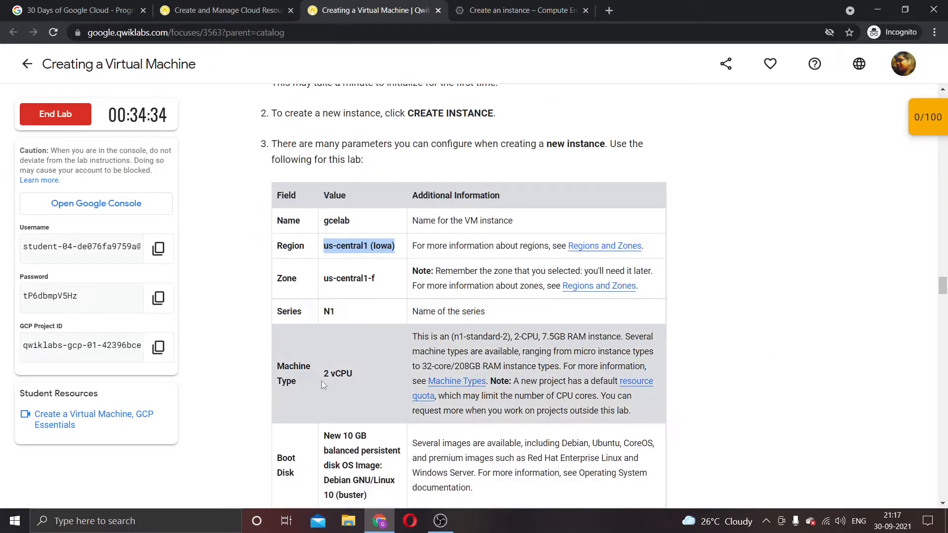
{"action": "left_click", "coordinate": [488, 4]}
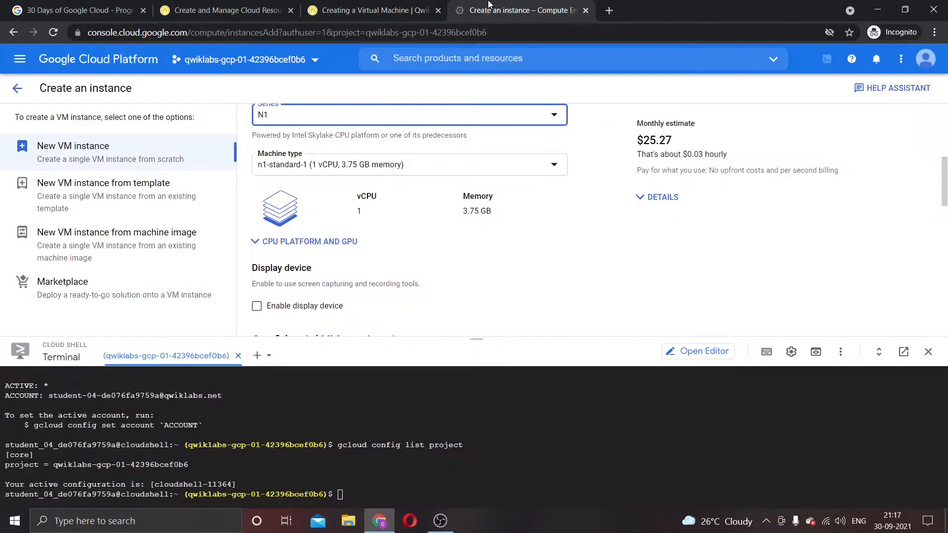
{"action": "left_click", "coordinate": [354, 164]}
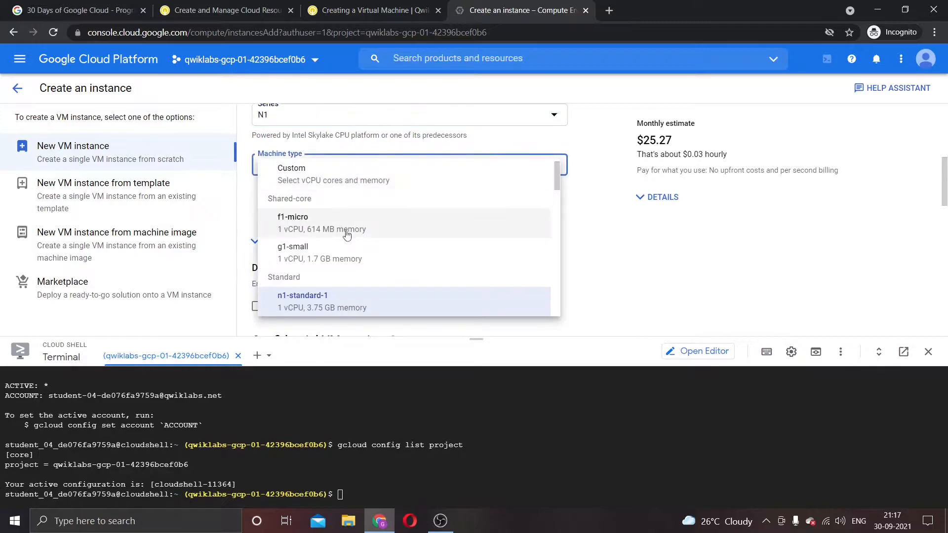
{"action": "scroll", "coordinate": [345, 235], "scroll_direction": "down", "scroll_amount": 3}
{"action": "scroll", "coordinate": [346, 237], "scroll_direction": "down", "scroll_amount": 10}
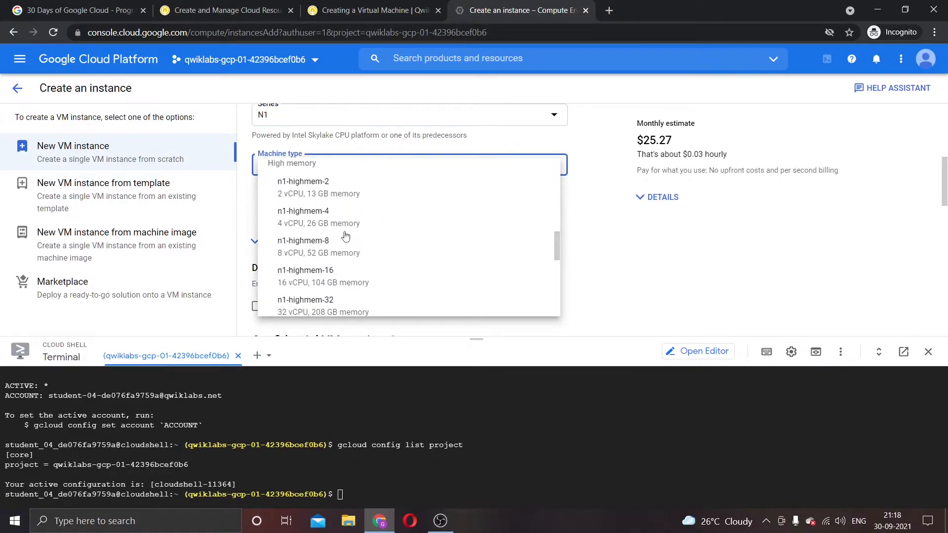
{"action": "scroll", "coordinate": [345, 236], "scroll_direction": "up", "scroll_amount": 3}
{"action": "scroll", "coordinate": [346, 236], "scroll_direction": "down", "scroll_amount": 6}
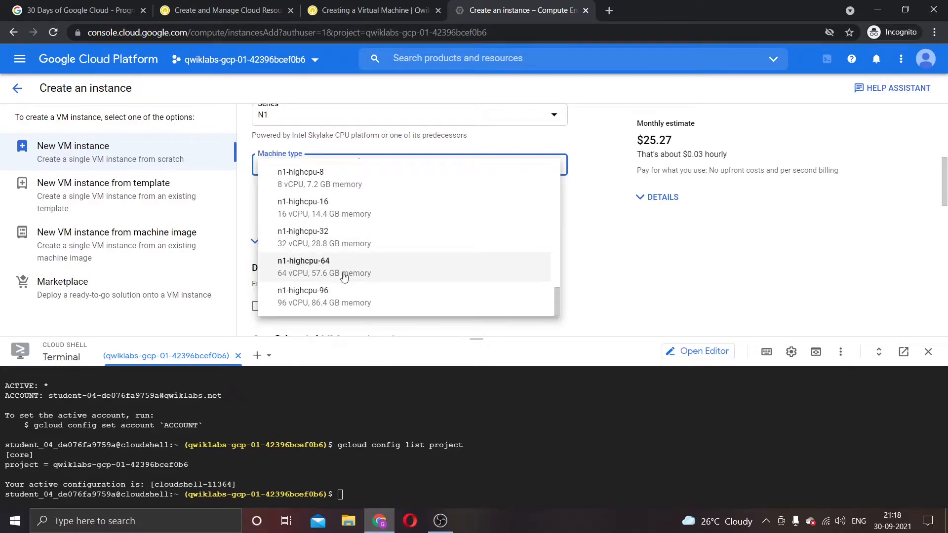
{"action": "scroll", "coordinate": [311, 237], "scroll_direction": "up", "scroll_amount": 8}
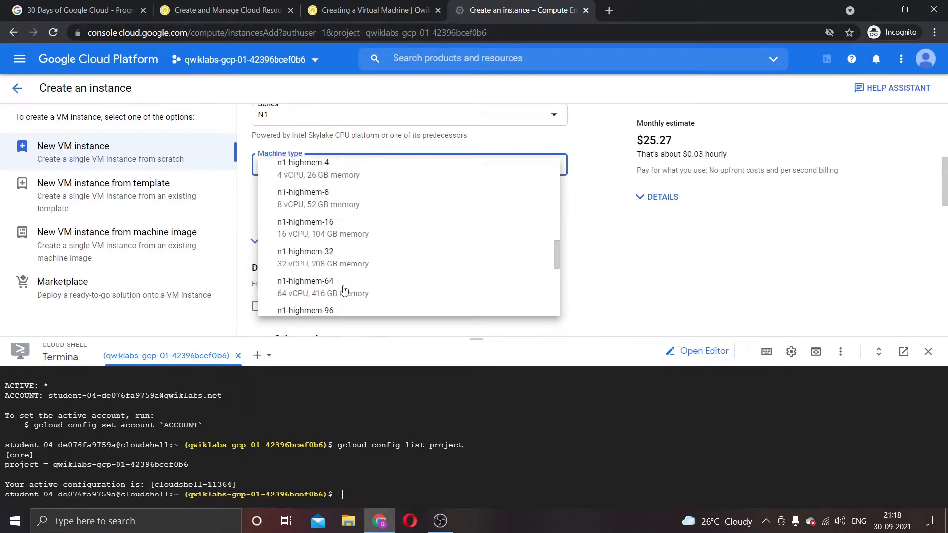
{"action": "scroll", "coordinate": [310, 262], "scroll_direction": "up", "scroll_amount": 6}
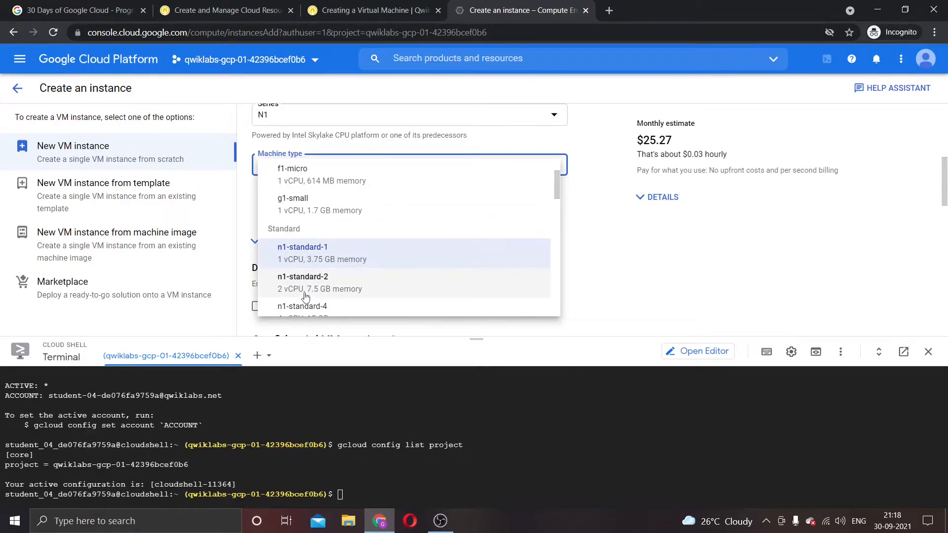
{"action": "scroll", "coordinate": [306, 295], "scroll_direction": "up", "scroll_amount": 2}
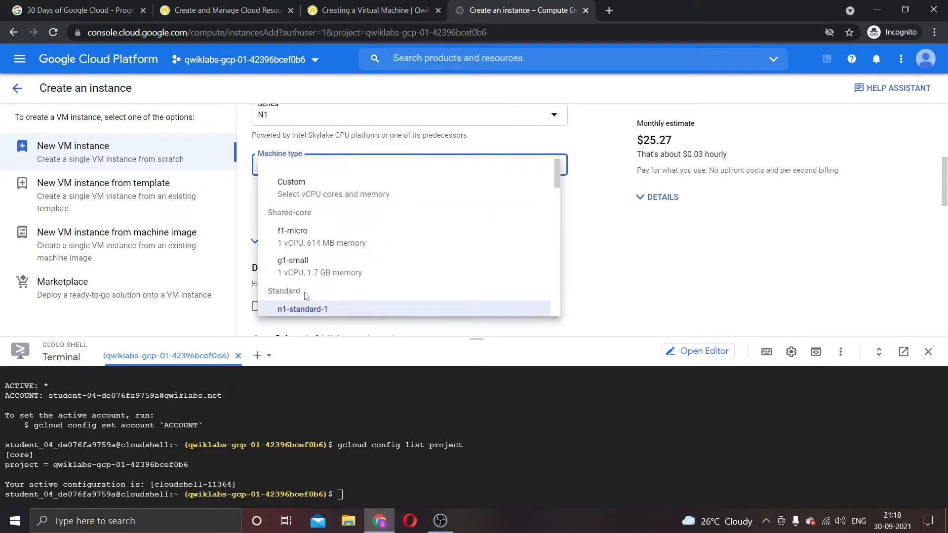
{"action": "scroll", "coordinate": [309, 294], "scroll_direction": "down", "scroll_amount": 2}
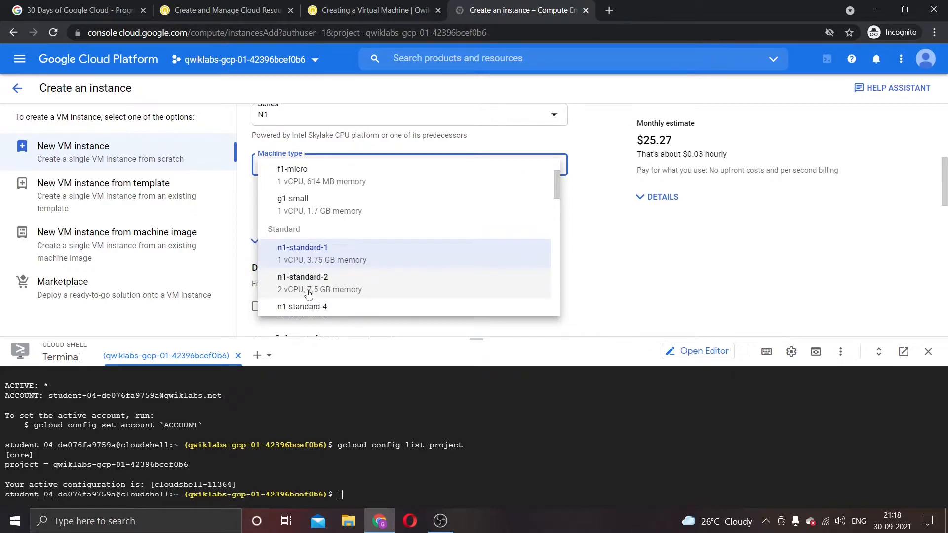
{"action": "left_click", "coordinate": [308, 284]}
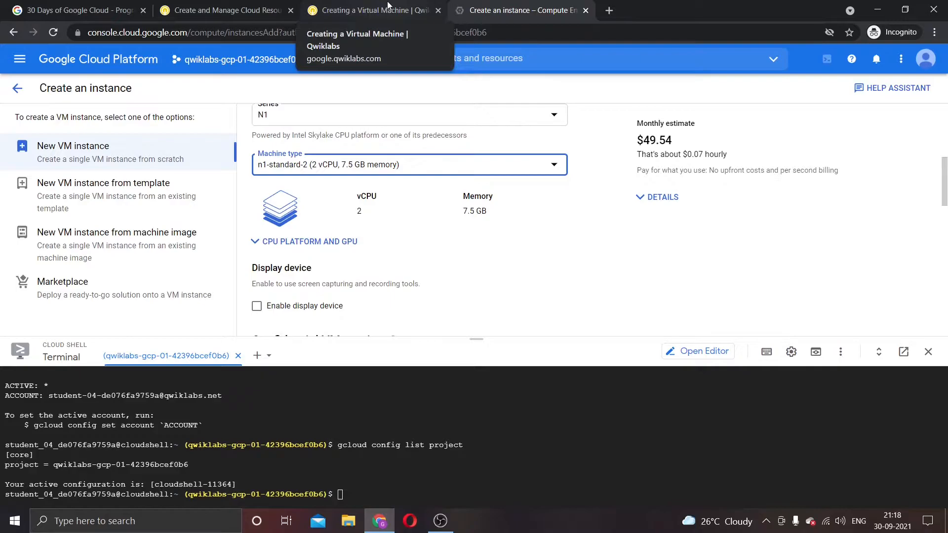
- Compare the instance's boot disk type, size and image with the boot disk entry in the lab's parameter table
{"action": "left_click", "coordinate": [387, 5]}
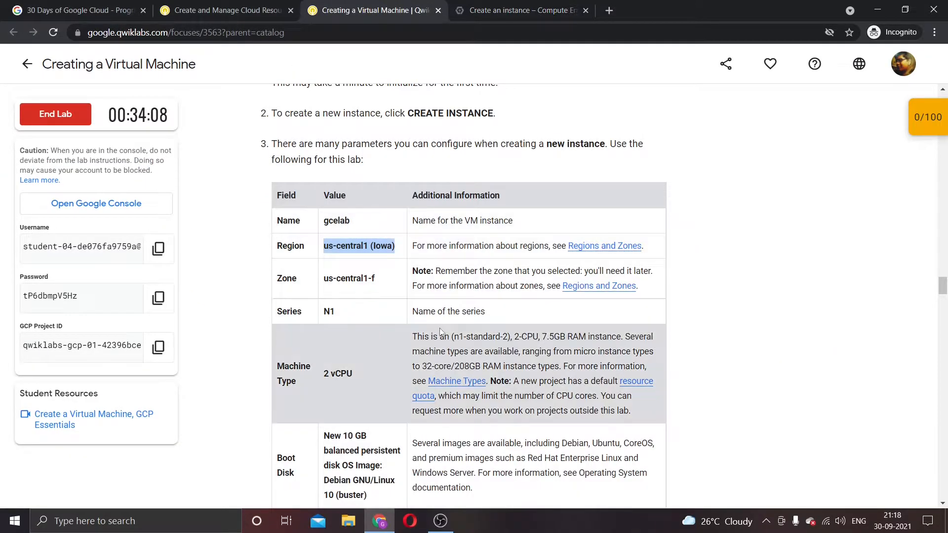
{"action": "scroll", "coordinate": [425, 386], "scroll_direction": "down", "scroll_amount": 1}
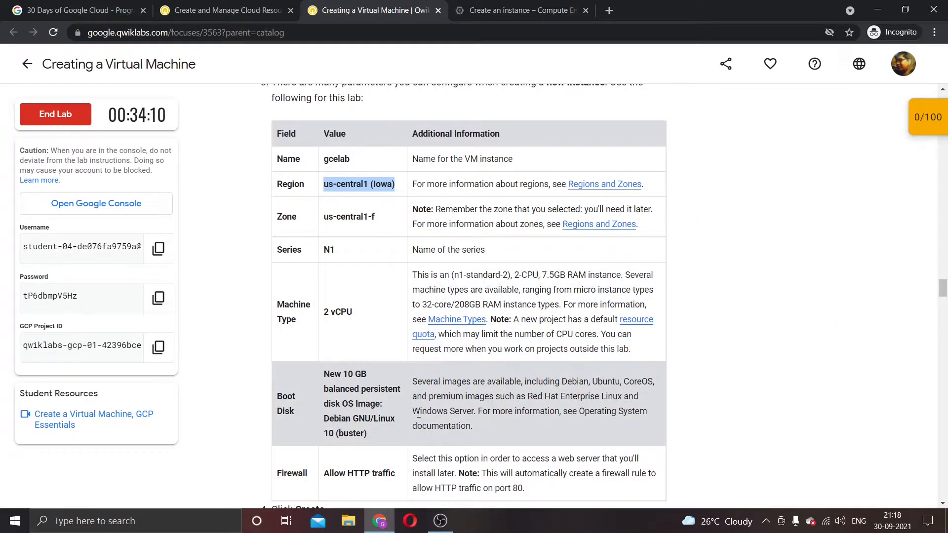
{"action": "left_click", "coordinate": [501, 7]}
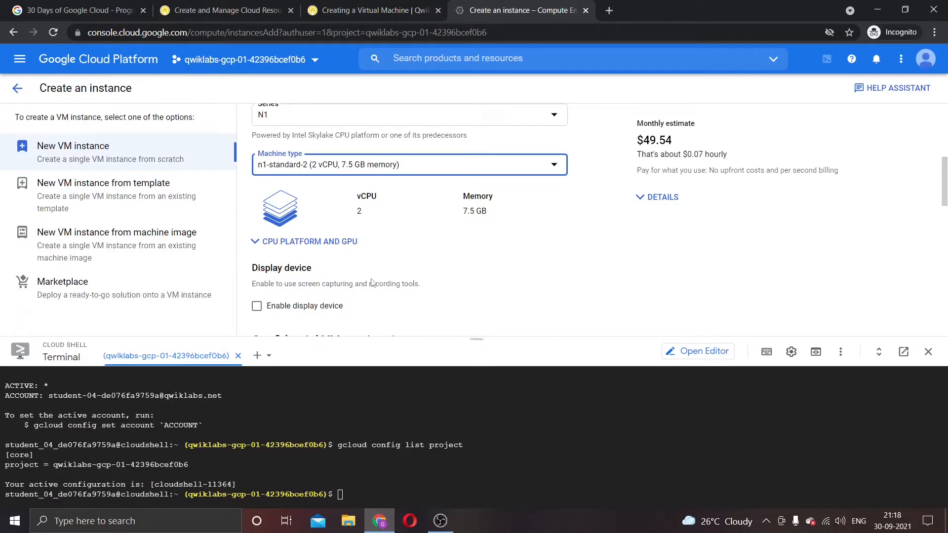
{"action": "scroll", "coordinate": [346, 257], "scroll_direction": "down", "scroll_amount": 2}
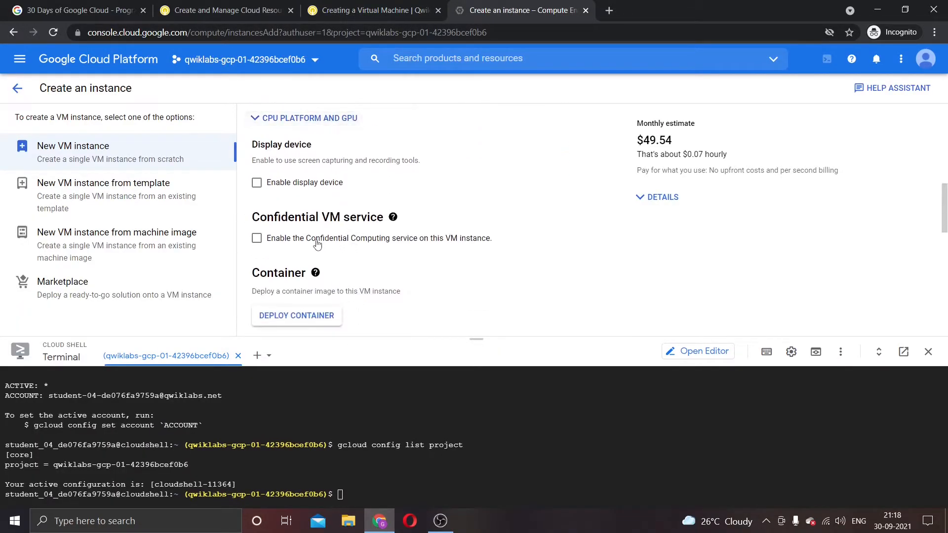
{"action": "scroll", "coordinate": [311, 233], "scroll_direction": "up", "scroll_amount": 2}
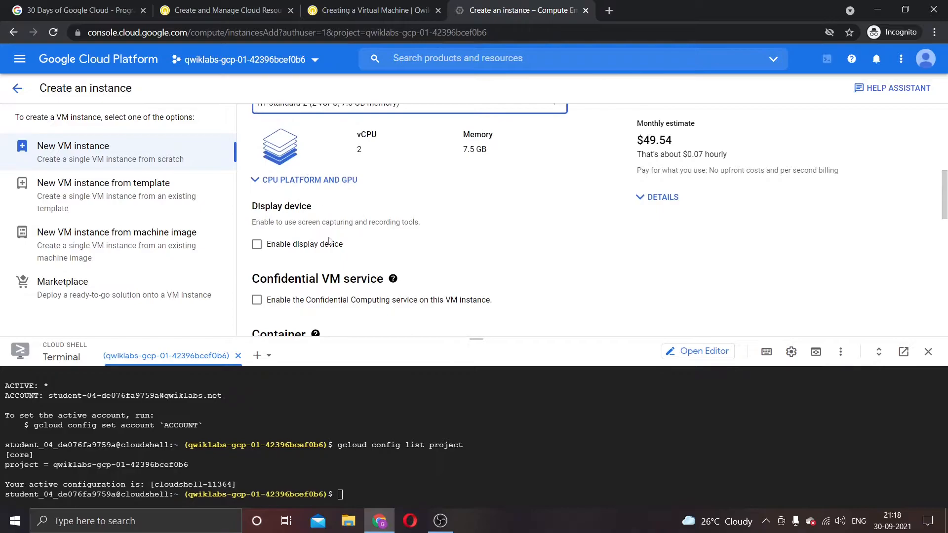
{"action": "scroll", "coordinate": [340, 281], "scroll_direction": "down", "scroll_amount": 2}
{"action": "scroll", "coordinate": [330, 270], "scroll_direction": "down", "scroll_amount": 1}
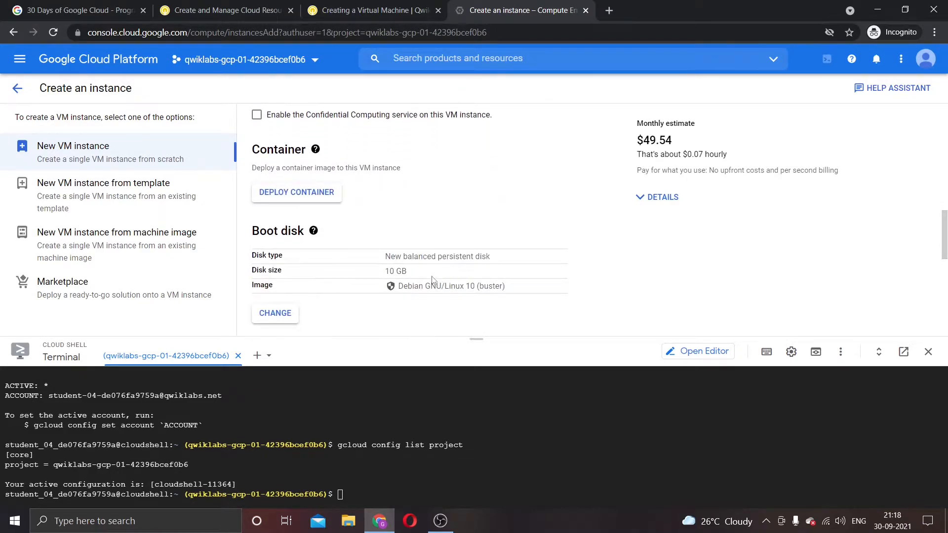
{"action": "scroll", "coordinate": [427, 278], "scroll_direction": "down", "scroll_amount": 2}
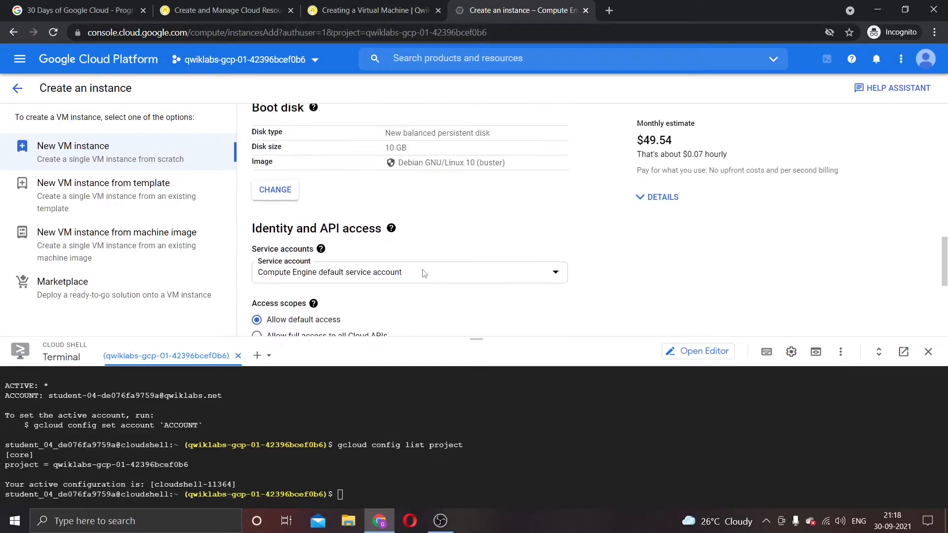
{"action": "scroll", "coordinate": [403, 267], "scroll_direction": "down", "scroll_amount": 1}
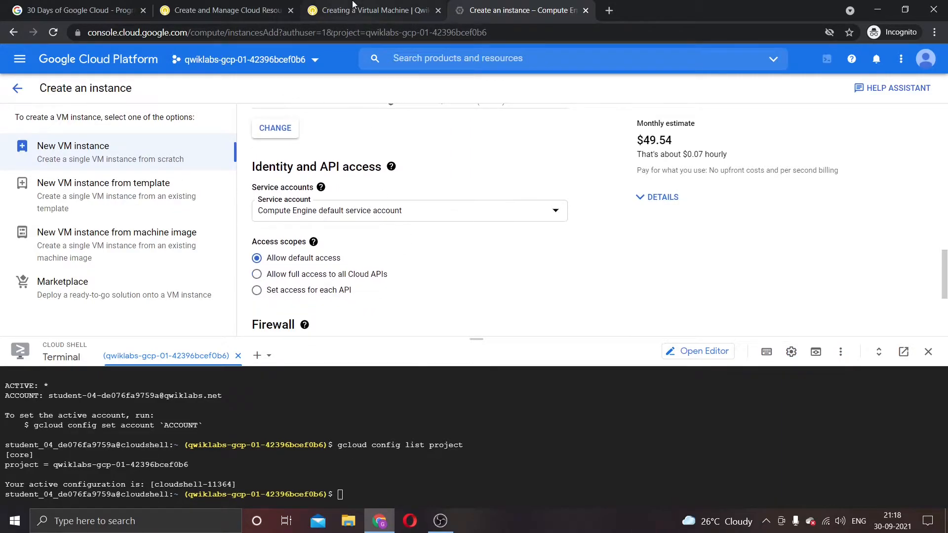
- Check the lab's firewall requirement, allow HTTP traffic for the instance and create it
{"action": "left_click", "coordinate": [370, 10]}
{"action": "scroll", "coordinate": [386, 411], "scroll_direction": "down", "scroll_amount": 1}
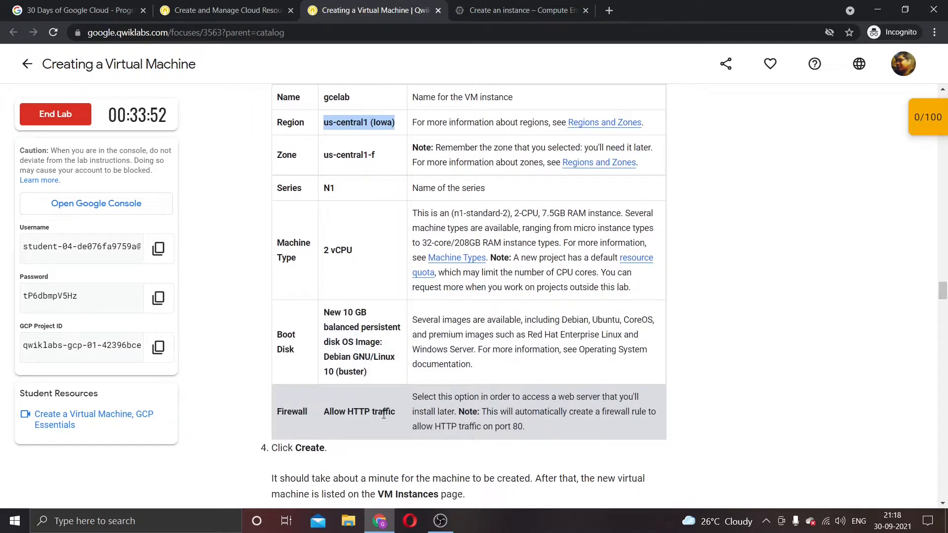
{"action": "left_click", "coordinate": [524, 10]}
{"action": "scroll", "coordinate": [348, 254], "scroll_direction": "down", "scroll_amount": 3}
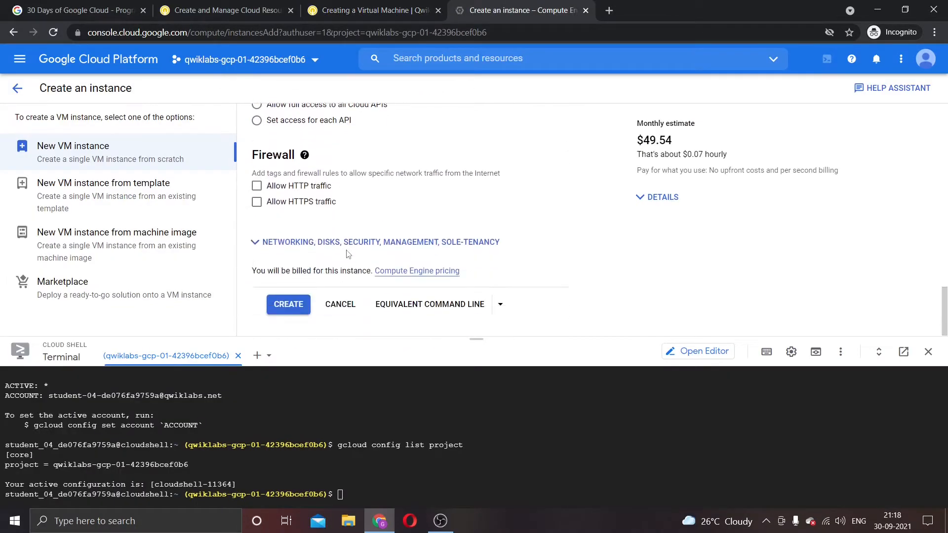
{"action": "left_click", "coordinate": [257, 186]}
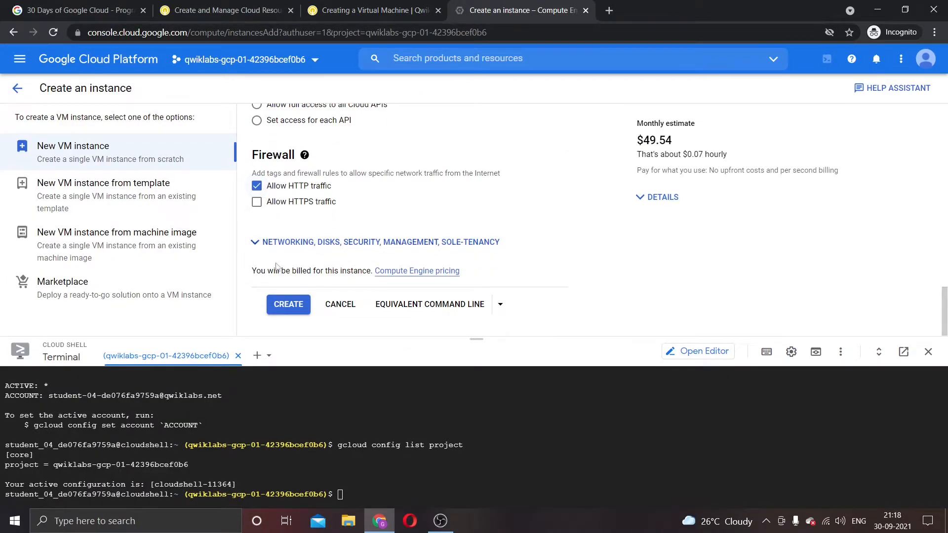
{"action": "left_click", "coordinate": [300, 306]}
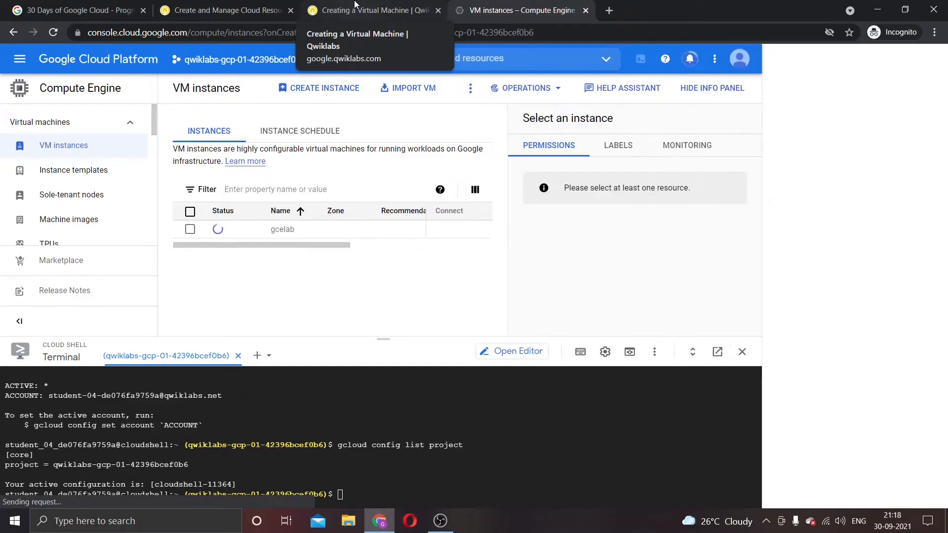
- Read the lab's SSH connection instructions and open an SSH connection to the gcelab instance
{"action": "left_click", "coordinate": [354, 5]}
{"action": "scroll", "coordinate": [450, 318], "scroll_direction": "down", "scroll_amount": 7}
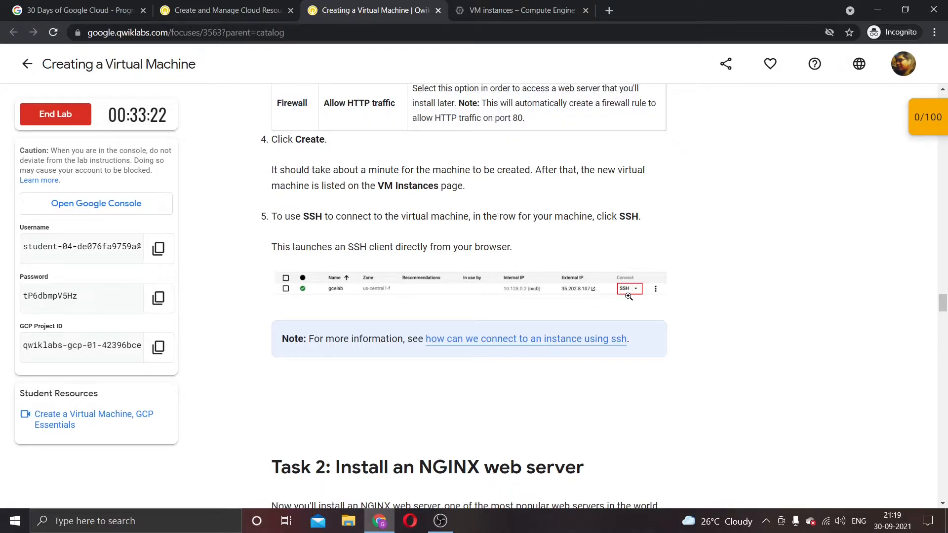
{"action": "left_click", "coordinate": [531, 9]}
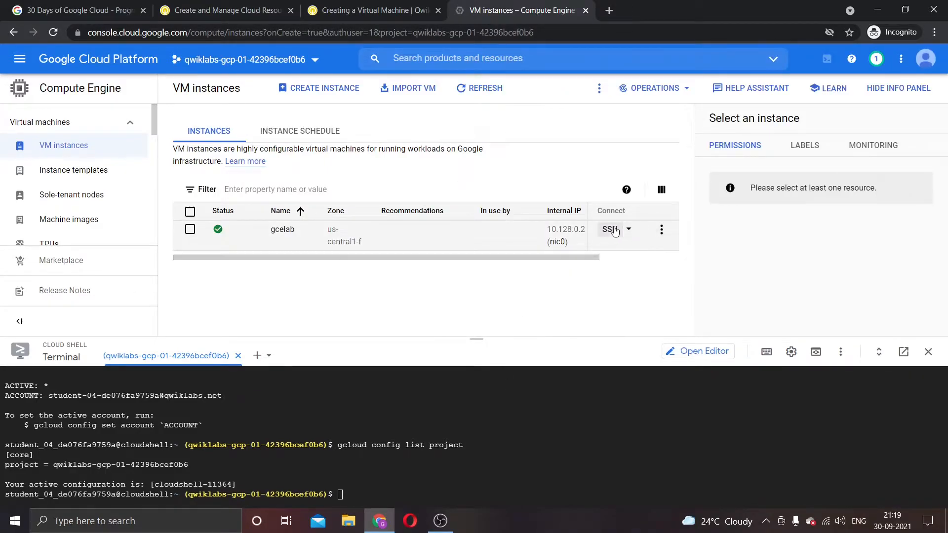
{"action": "left_click", "coordinate": [613, 230]}
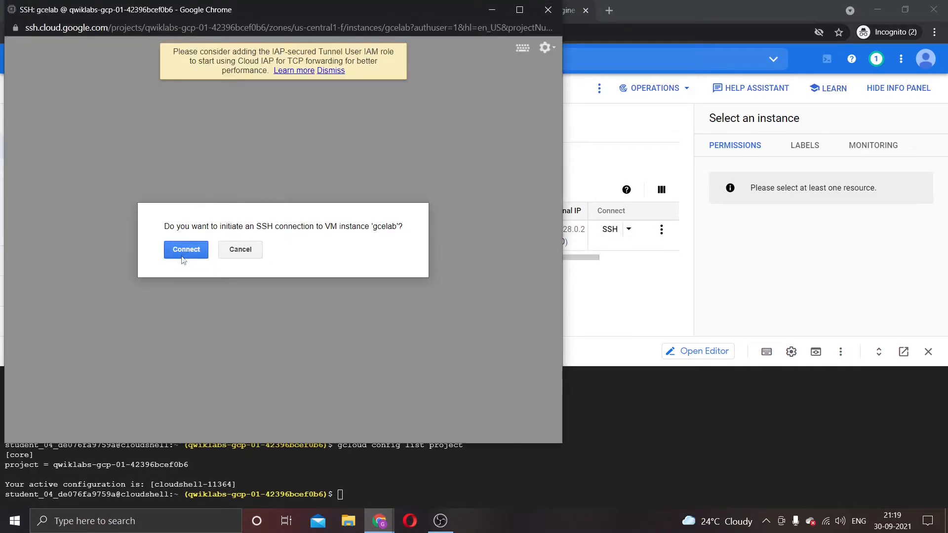
{"action": "left_click", "coordinate": [184, 260]}
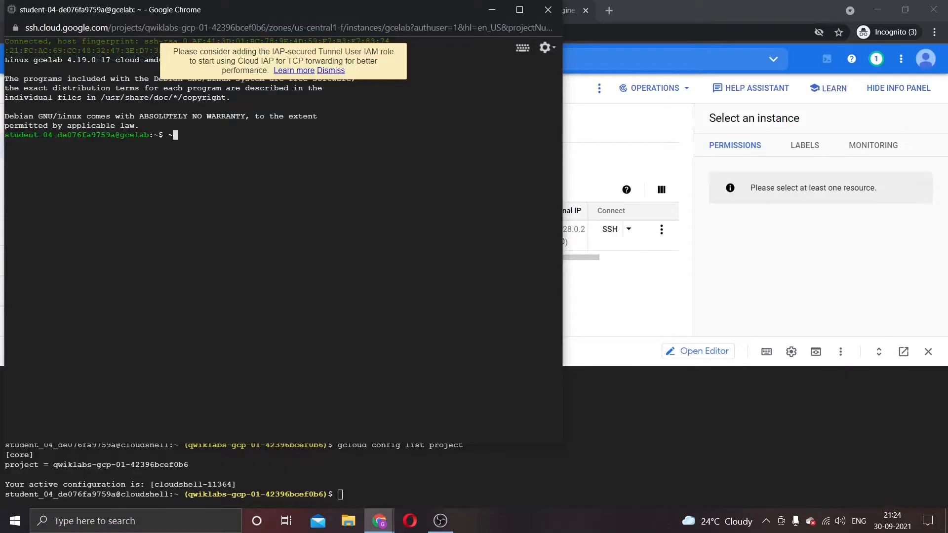
- Set the SSH terminal window aside and return to the lab's Task 2 instructions for installing an NGINX web server
{"action": "type", "text": "~~"}
{"action": "left_click", "coordinate": [496, 14]}
{"action": "left_click", "coordinate": [390, 10]}
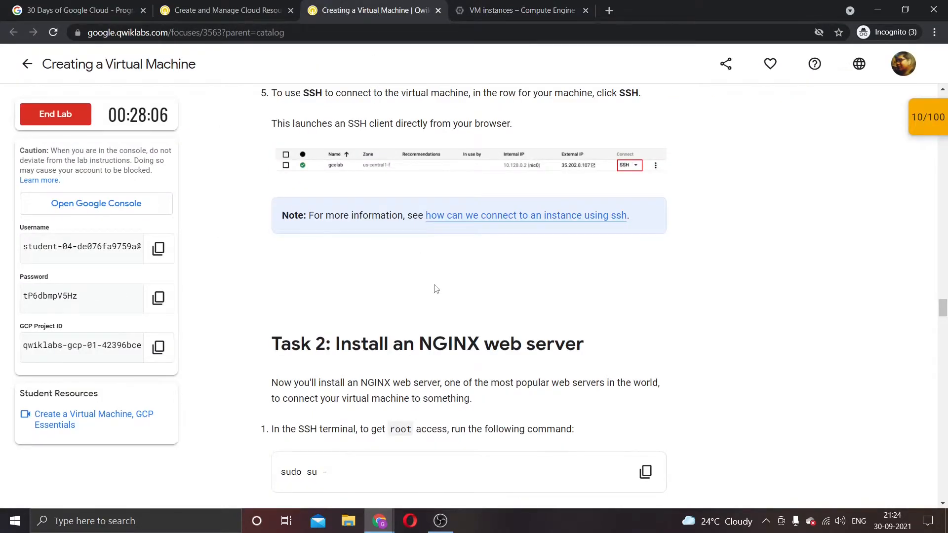
- Copy the lab's sudo su - command and run it in the gcelab SSH terminal to get root access
{"action": "scroll", "coordinate": [437, 289], "scroll_direction": "down", "scroll_amount": 2}
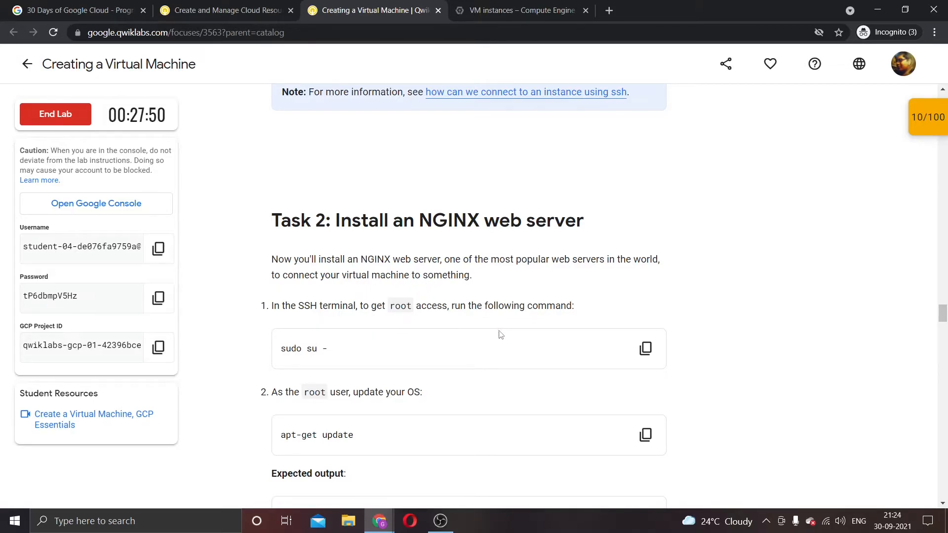
{"action": "left_click", "coordinate": [646, 349]}
{"action": "left_click", "coordinate": [441, 522]}
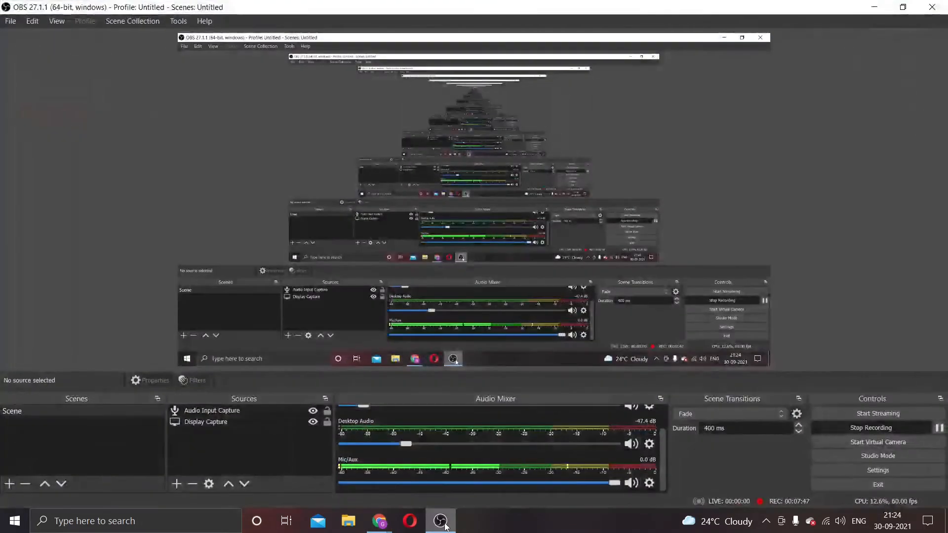
{"action": "left_click", "coordinate": [441, 521]}
{"action": "mouse_move", "coordinate": [384, 519]}
{"action": "left_click", "coordinate": [420, 470]}
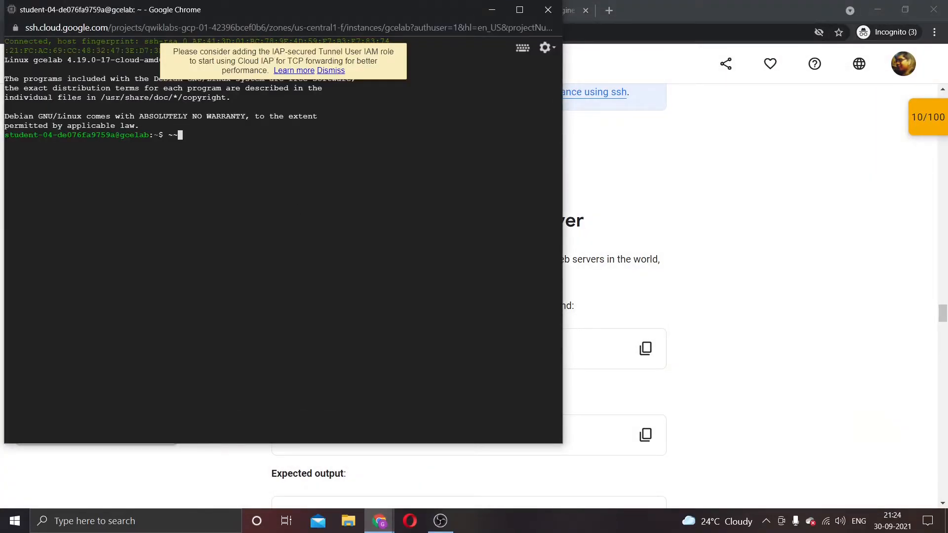
{"action": "key", "text": "ctrl+v"}
{"action": "key", "text": "Return"}
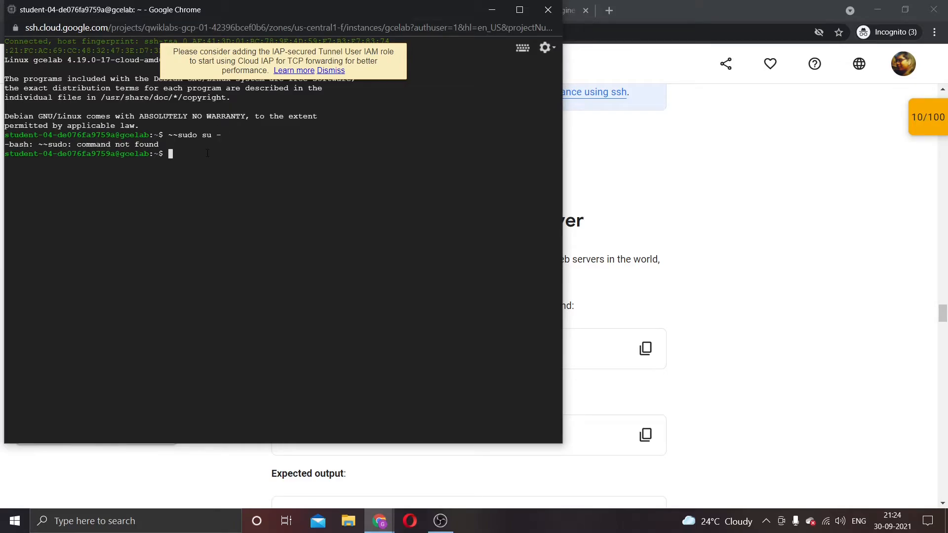
{"action": "key", "text": "ctrl+v"}
{"action": "key", "text": "Return"}
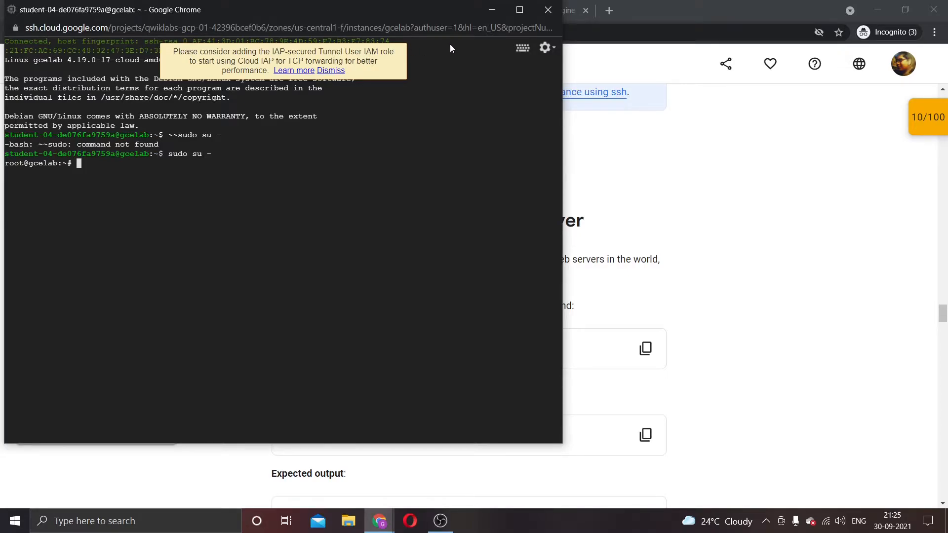
- Update the instance's OS packages as root by running the lab's apt-get update command in the SSH terminal
{"action": "left_click", "coordinate": [492, 11]}
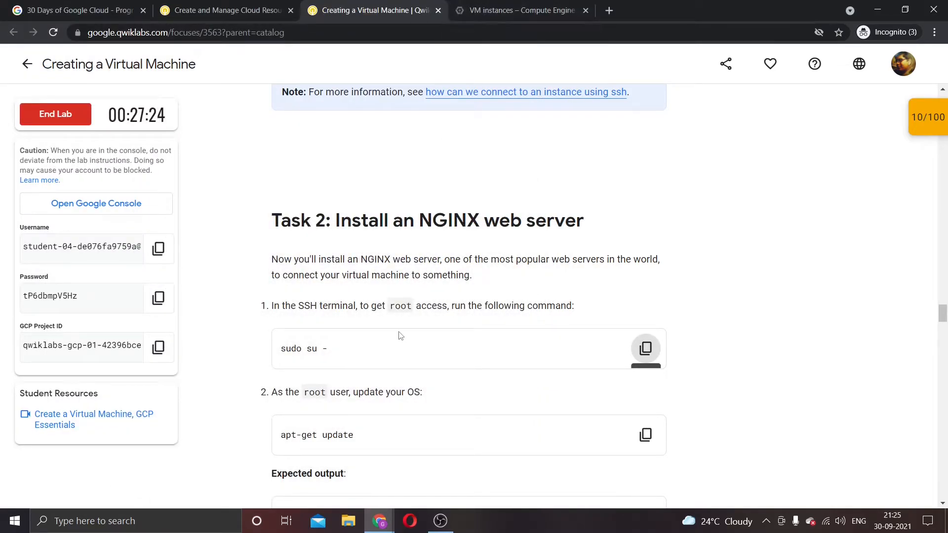
{"action": "scroll", "coordinate": [404, 337], "scroll_direction": "down", "scroll_amount": 2}
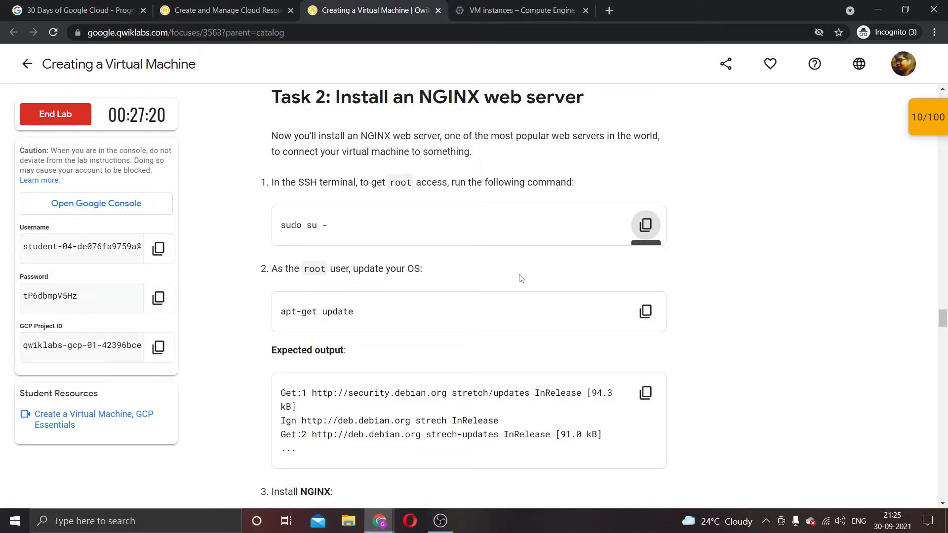
{"action": "left_click", "coordinate": [647, 313]}
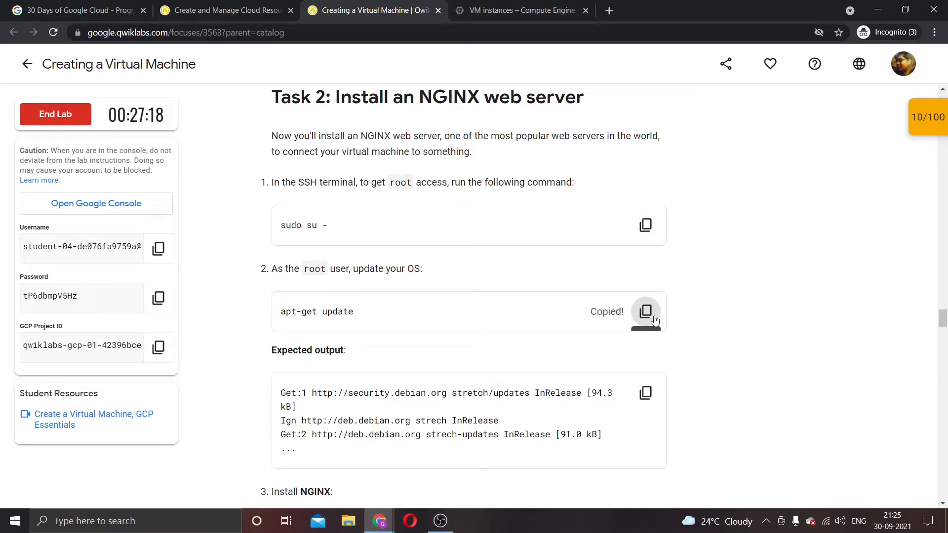
{"action": "left_click", "coordinate": [494, 11]}
{"action": "mouse_move", "coordinate": [378, 524]}
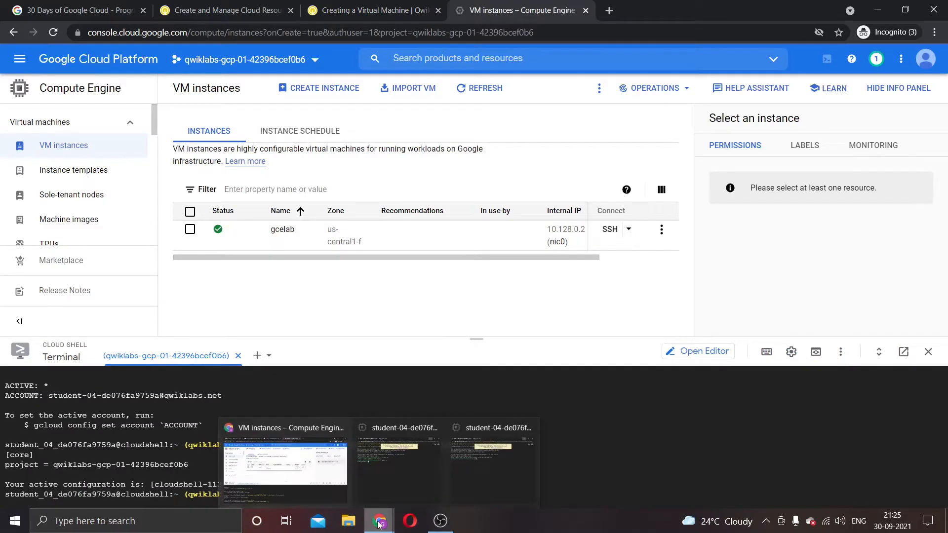
{"action": "left_click", "coordinate": [383, 479]}
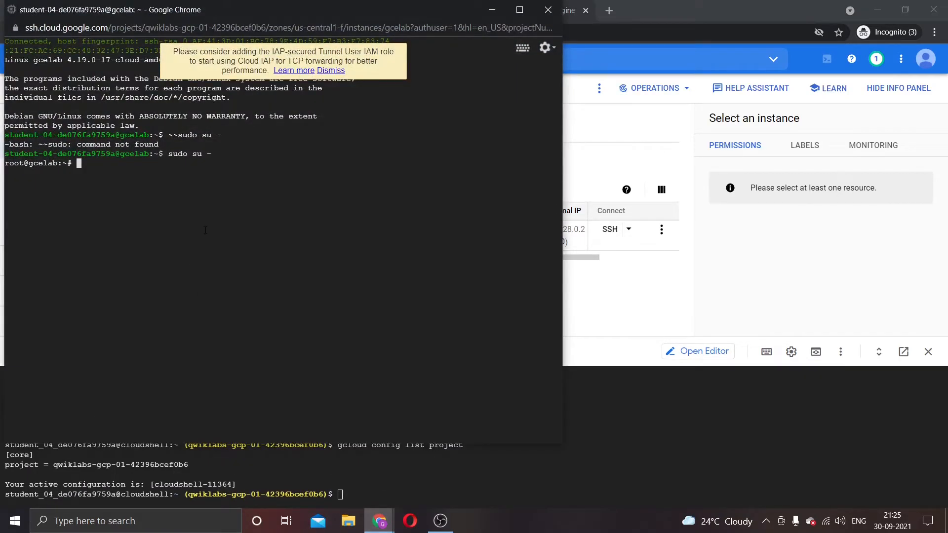
{"action": "key", "text": "ctrl+v"}
{"action": "key", "text": "Return"}
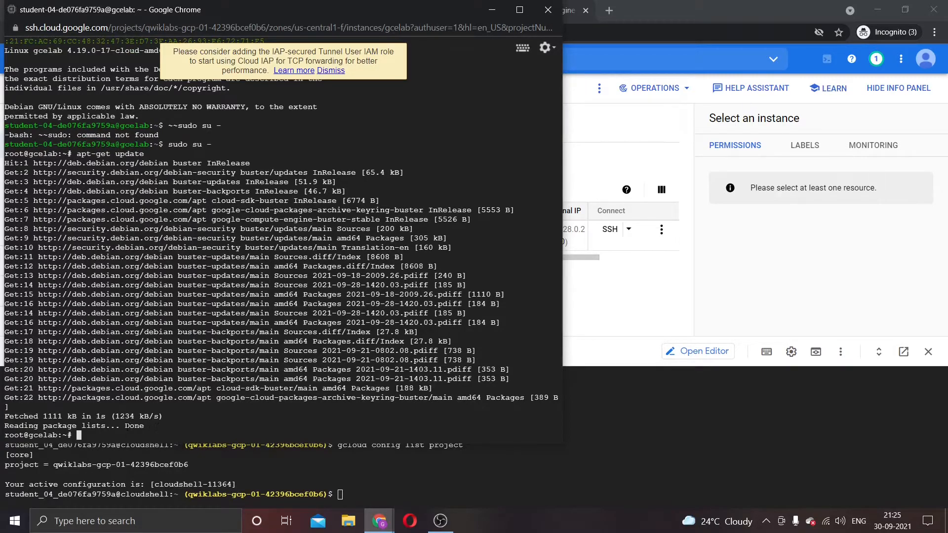
- Install NGINX on gcelab by running the lab's apt-get install nginx -y command in the SSH terminal
{"action": "left_click", "coordinate": [491, 10]}
{"action": "left_click", "coordinate": [368, 10]}
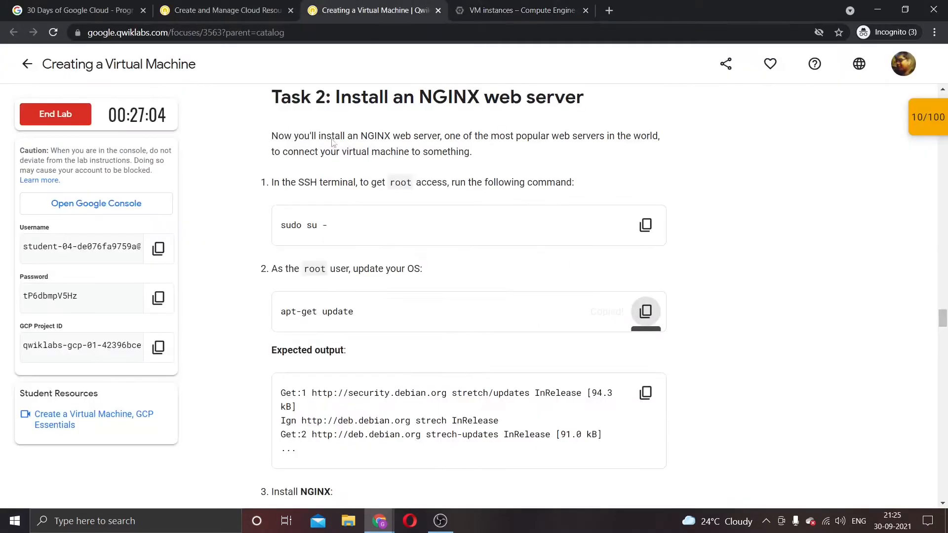
{"action": "scroll", "coordinate": [377, 359], "scroll_direction": "down", "scroll_amount": 3}
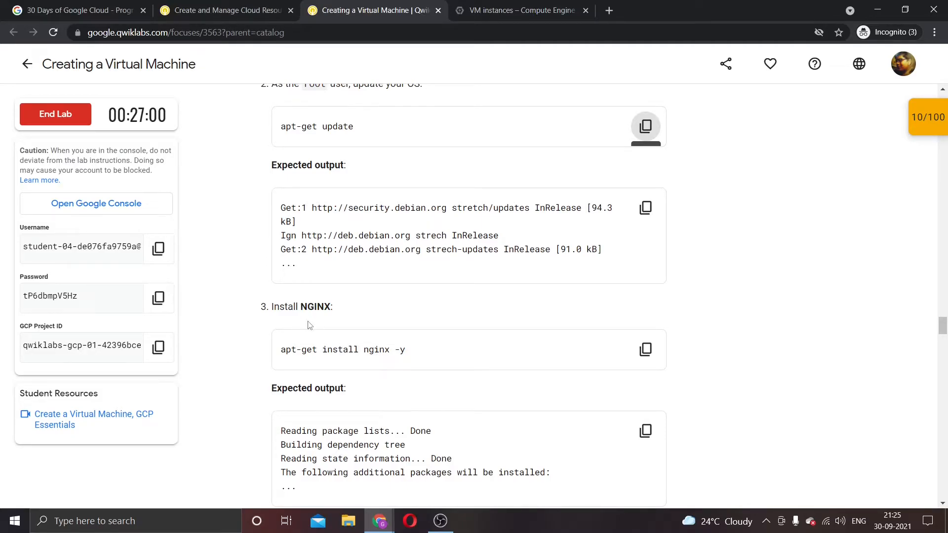
{"action": "scroll", "coordinate": [310, 325], "scroll_direction": "down", "scroll_amount": 1}
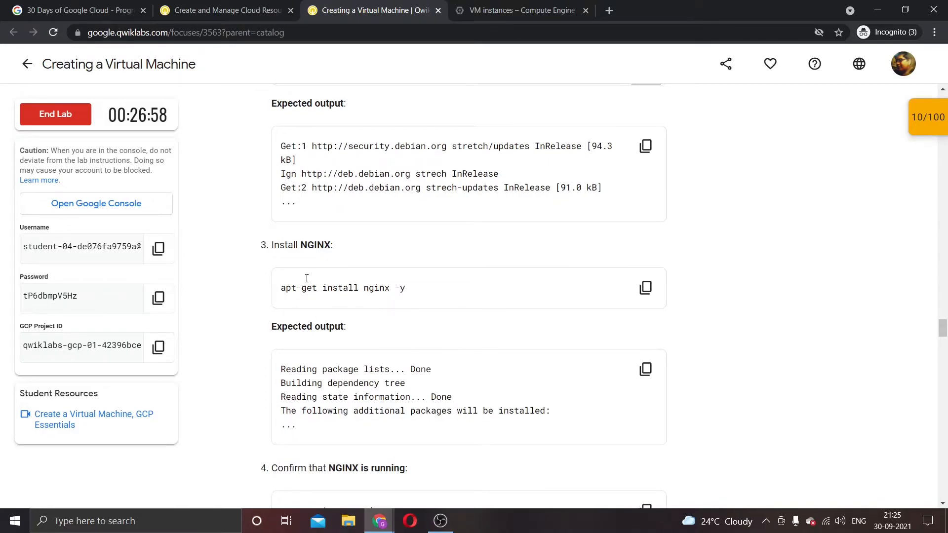
{"action": "left_click", "coordinate": [646, 289]}
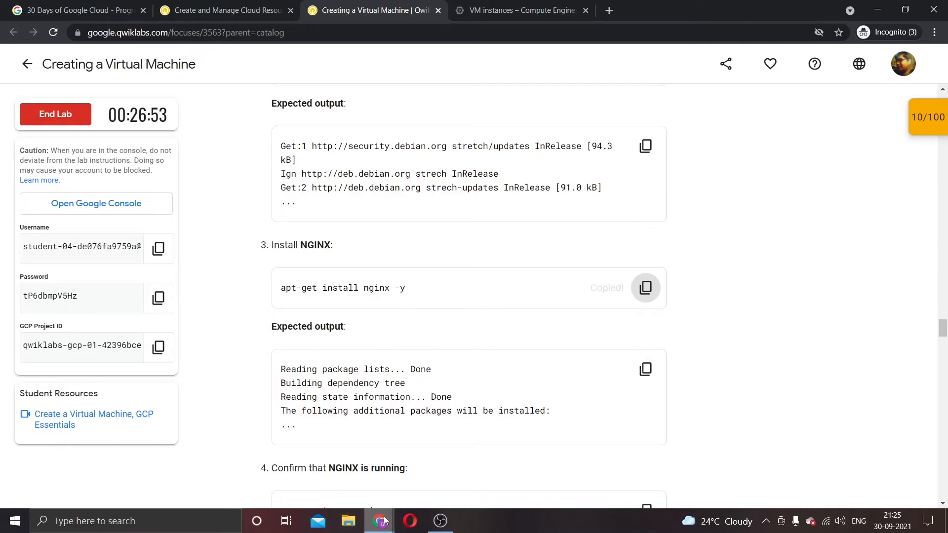
{"action": "mouse_move", "coordinate": [380, 521]}
{"action": "left_click", "coordinate": [390, 471]}
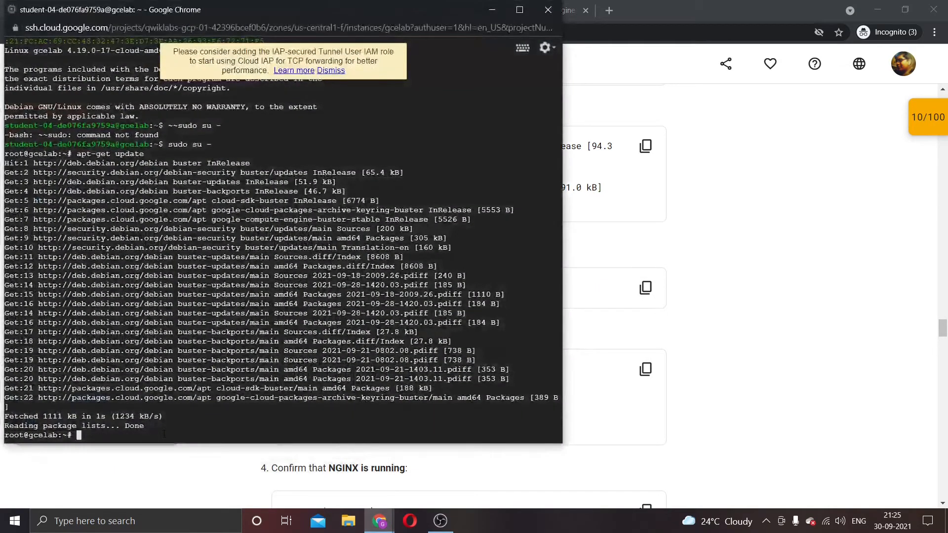
{"action": "key", "text": "ctrl+v"}
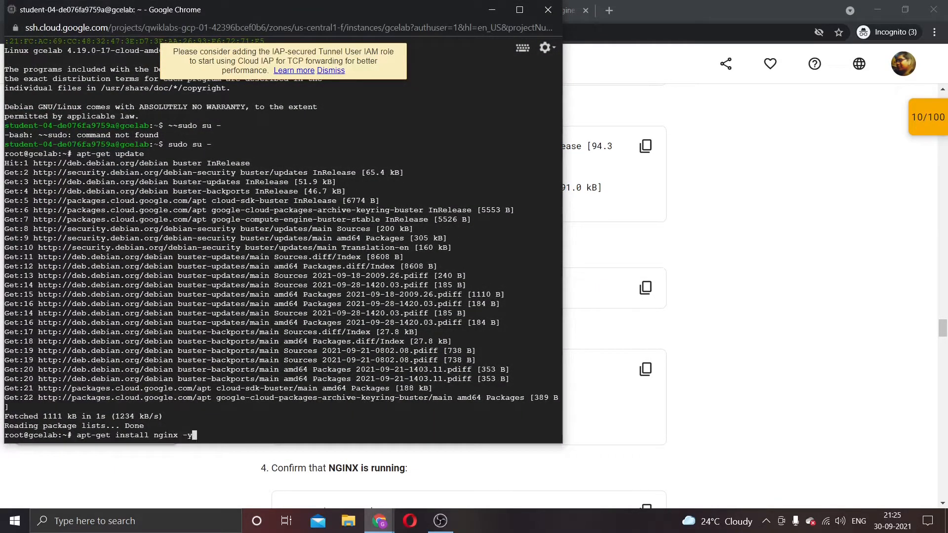
{"action": "key", "text": "Return"}
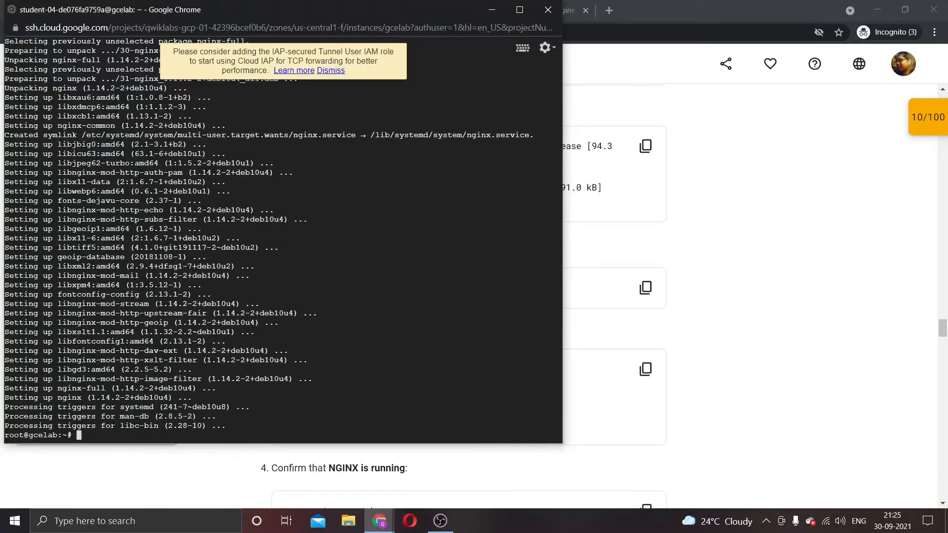
- Check that NGINX is running by executing the lab's ps auwx | grep nginx command in the SSH terminal
{"action": "left_click", "coordinate": [492, 10]}
{"action": "scroll", "coordinate": [386, 327], "scroll_direction": "down", "scroll_amount": 4}
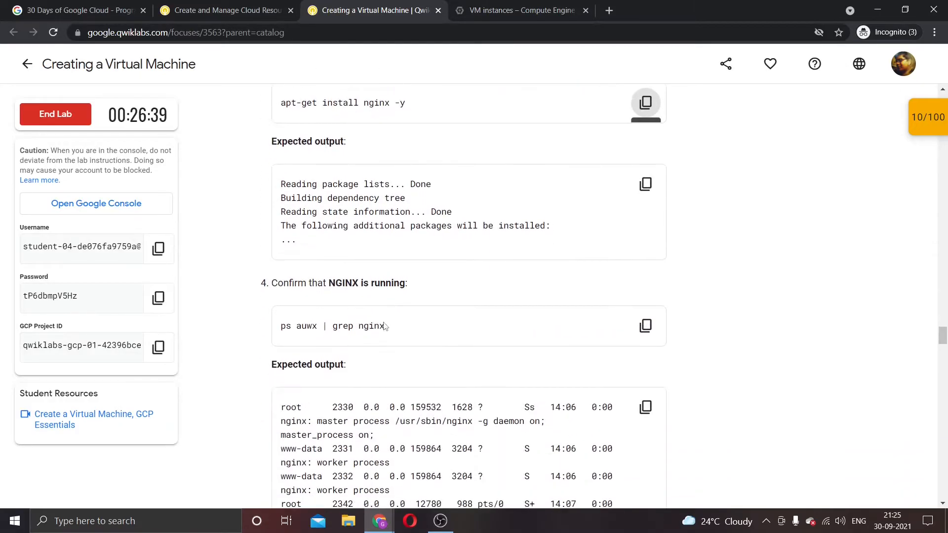
{"action": "left_click", "coordinate": [647, 337]}
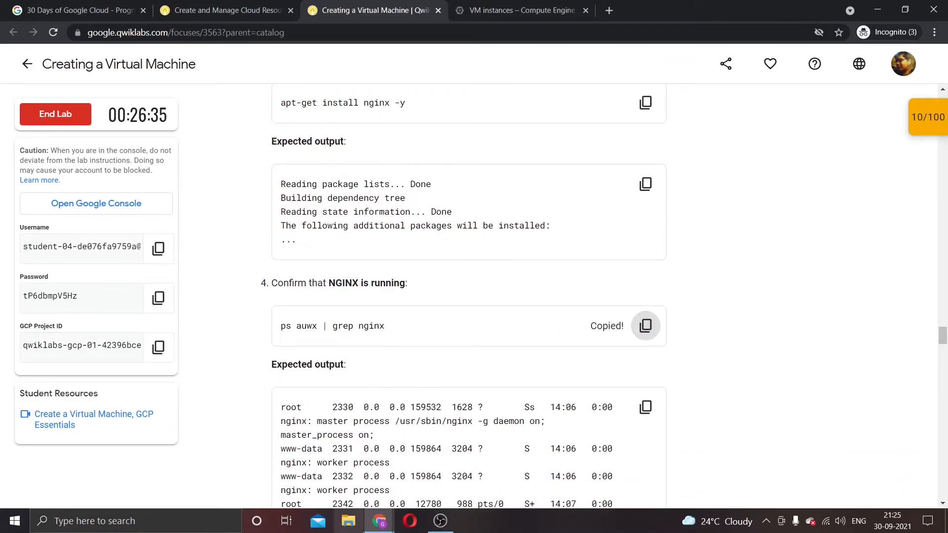
{"action": "mouse_move", "coordinate": [389, 528]}
{"action": "left_click", "coordinate": [370, 447]}
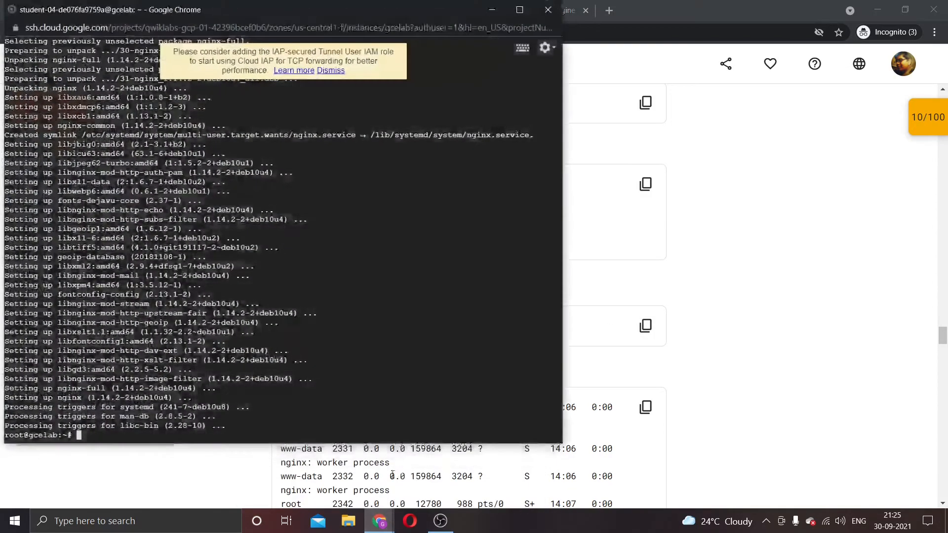
{"action": "key", "text": "ctrl+v"}
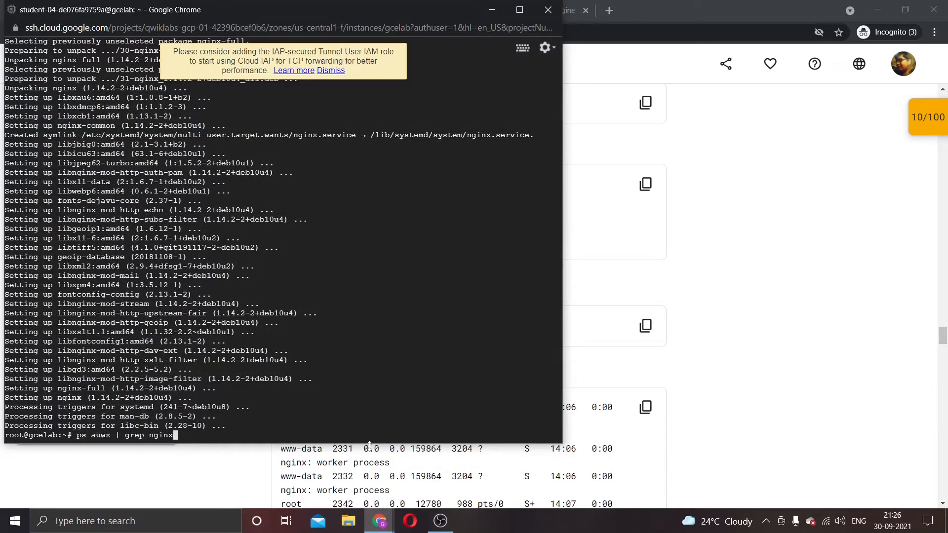
{"action": "key", "text": "Return"}
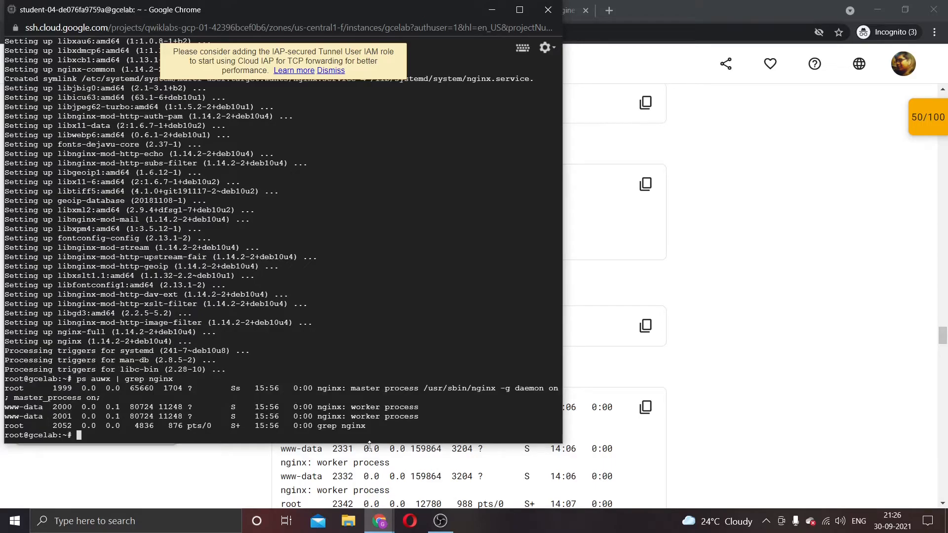
- Read the lab's web page instruction, hide the VM instances info panel and open gcelab's external IP in a new tab
{"action": "left_click", "coordinate": [491, 10]}
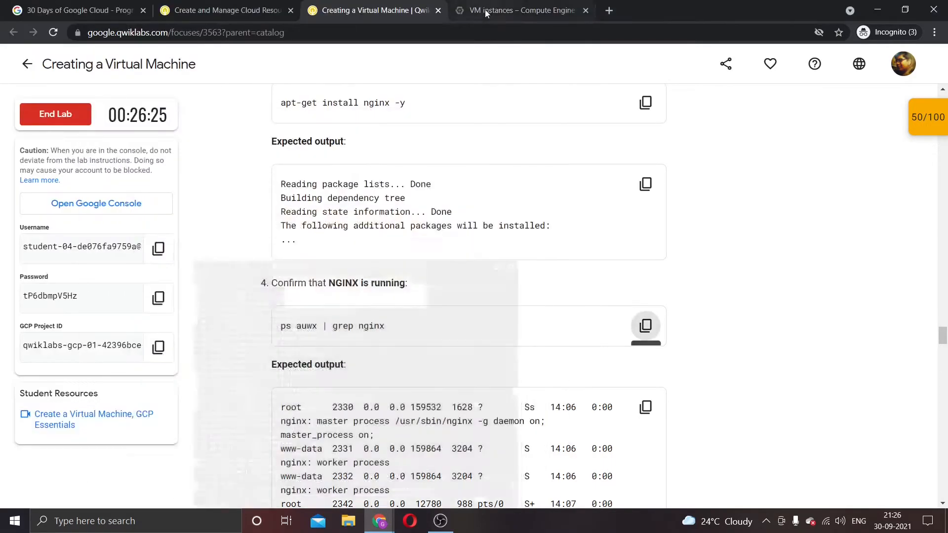
{"action": "scroll", "coordinate": [383, 306], "scroll_direction": "down", "scroll_amount": 5}
{"action": "scroll", "coordinate": [384, 306], "scroll_direction": "down", "scroll_amount": 1}
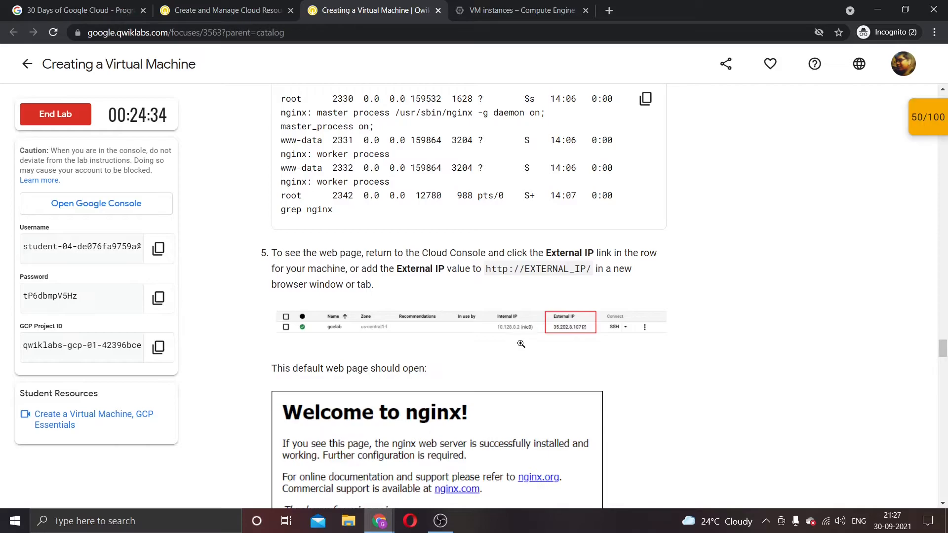
{"action": "left_click", "coordinate": [517, 5]}
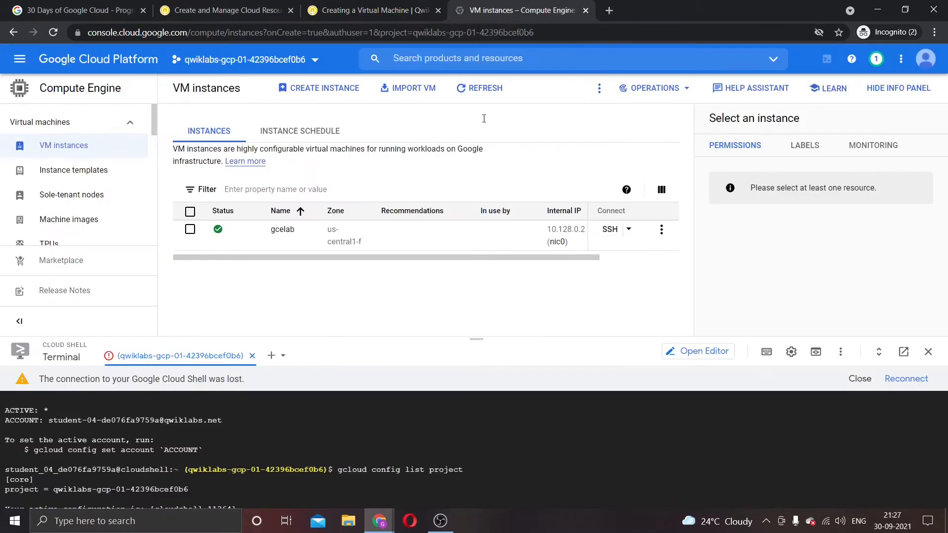
{"action": "left_click", "coordinate": [899, 88]}
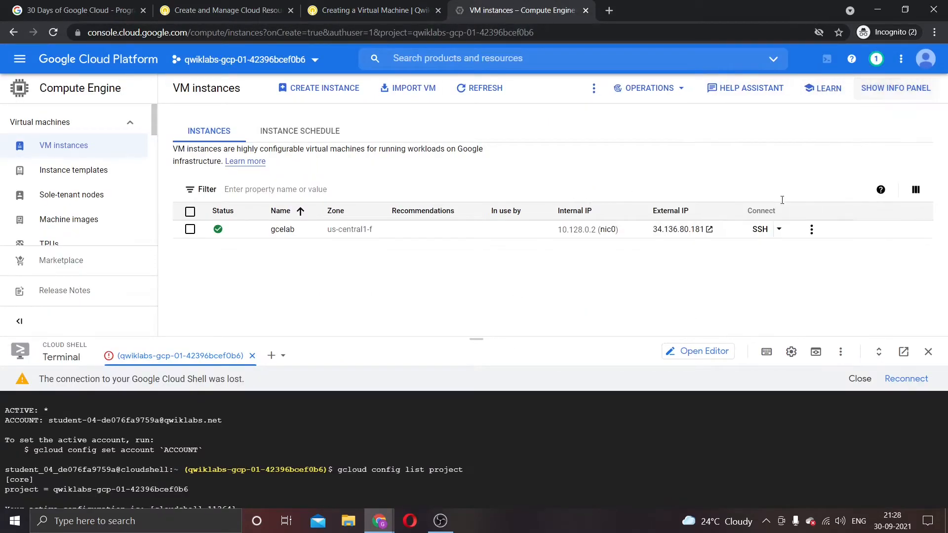
{"action": "left_click", "coordinate": [674, 230]}
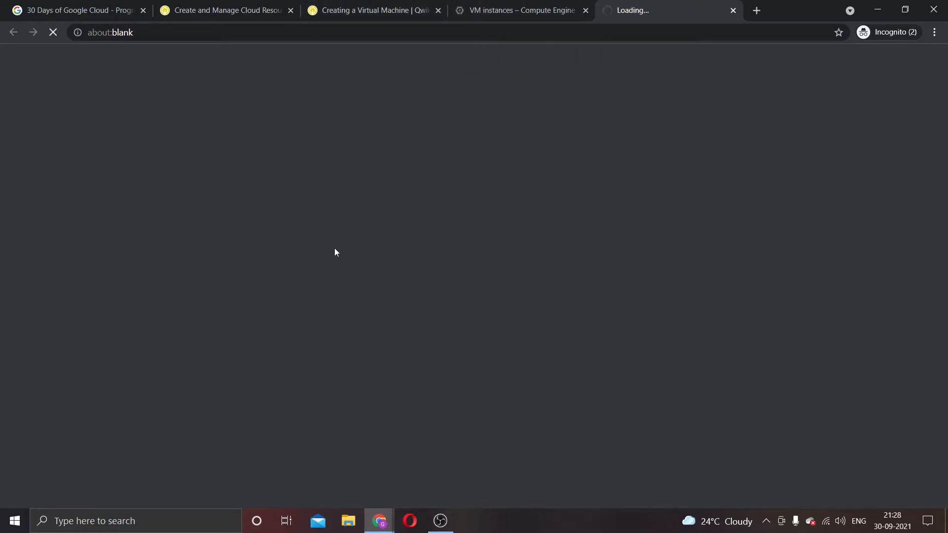
{"action": "key", "text": "F7"}
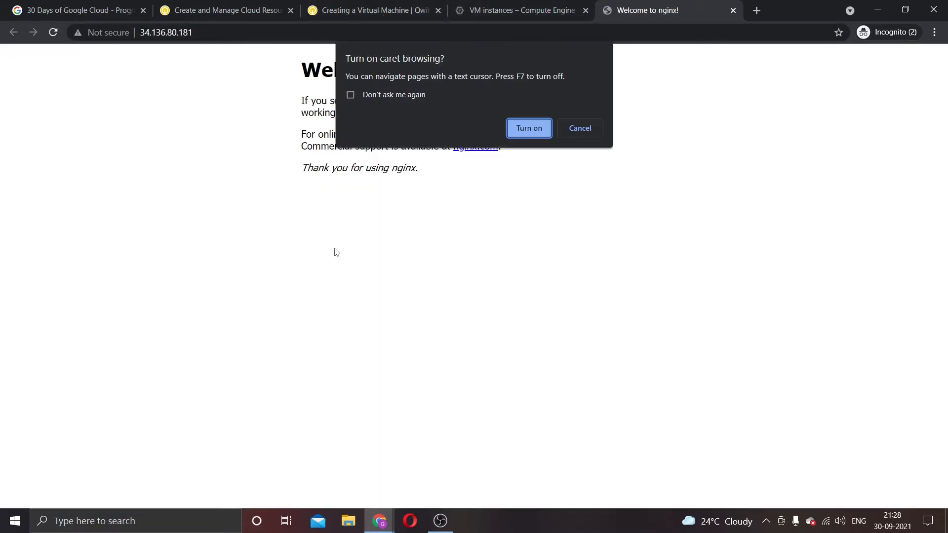
{"action": "left_click", "coordinate": [569, 129]}
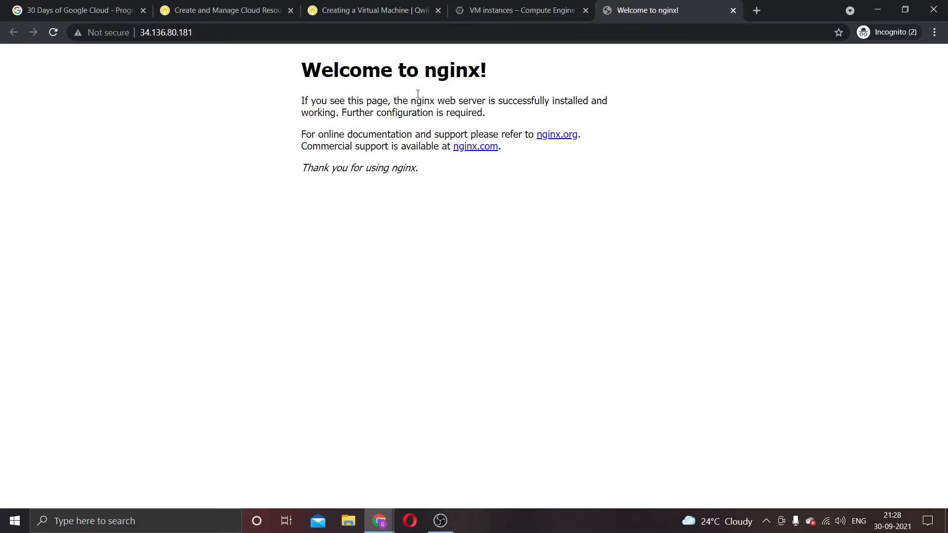
- Check the lab progress for the Compute Engine instance with NGINX server and go on to the Task 3 gcloud instructions
{"action": "left_click", "coordinate": [406, 7]}
{"action": "scroll", "coordinate": [451, 399], "scroll_direction": "down", "scroll_amount": 3}
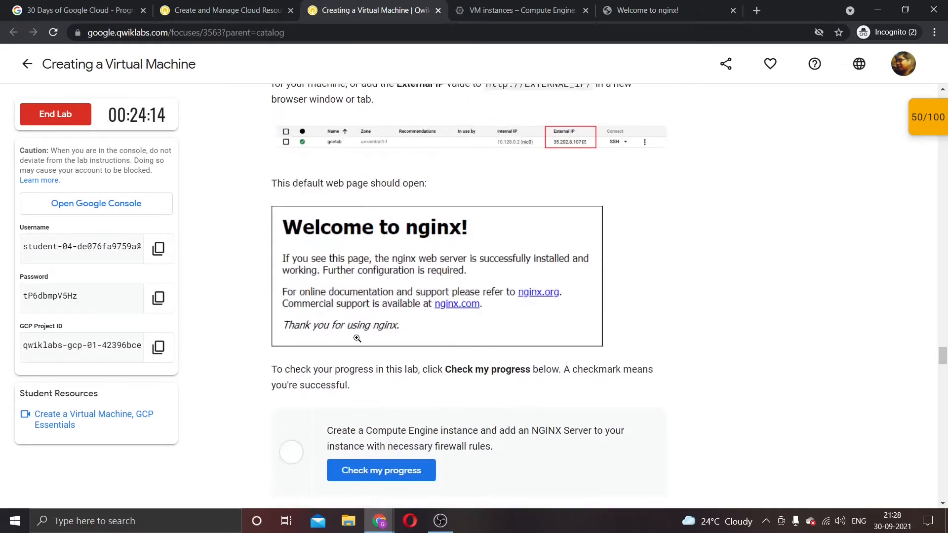
{"action": "scroll", "coordinate": [357, 341], "scroll_direction": "down", "scroll_amount": 1}
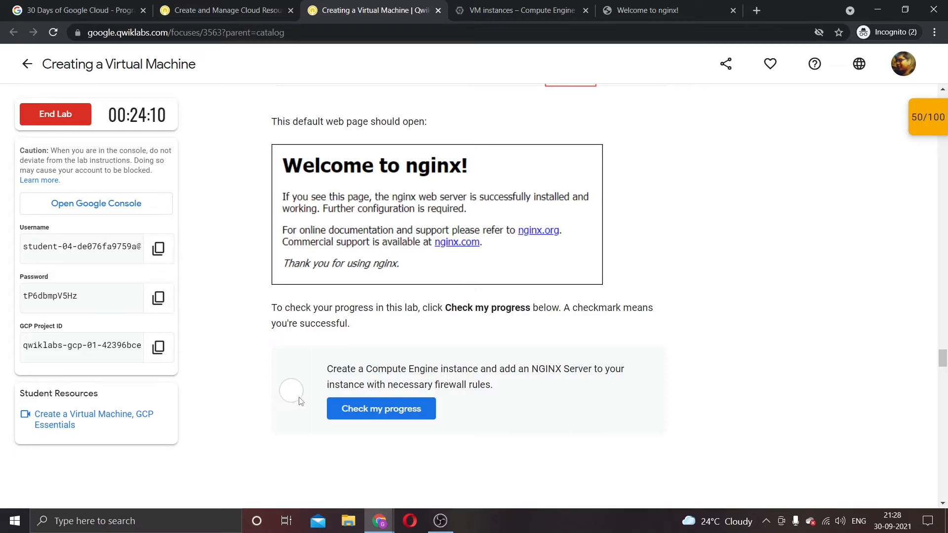
{"action": "left_click", "coordinate": [360, 413]}
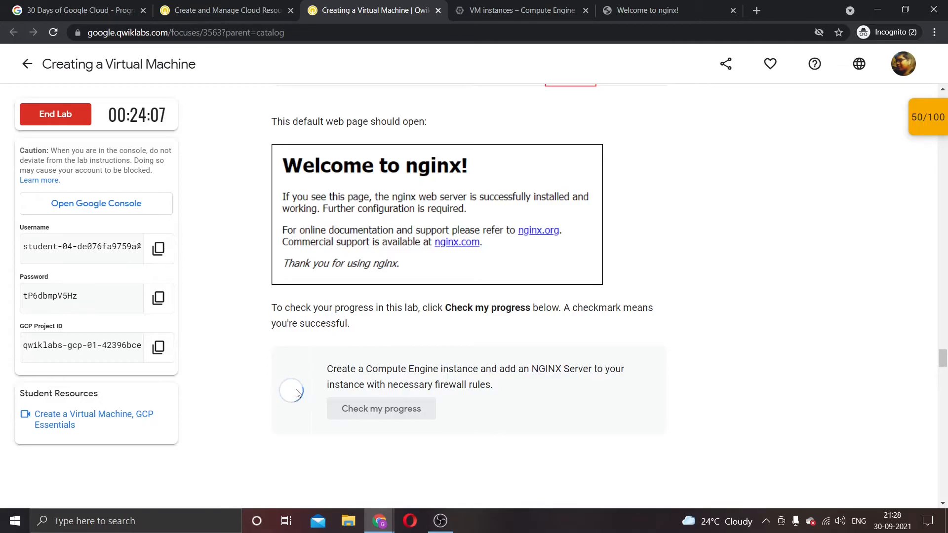
{"action": "key", "text": "F7"}
{"action": "left_click", "coordinate": [579, 127]}
{"action": "scroll", "coordinate": [502, 293], "scroll_direction": "down", "scroll_amount": 6}
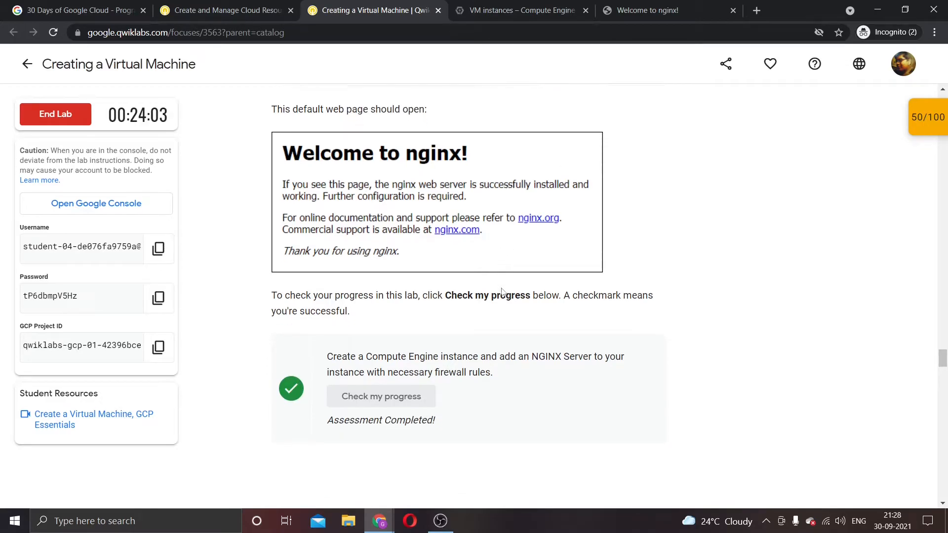
{"action": "scroll", "coordinate": [502, 294], "scroll_direction": "down", "scroll_amount": 3}
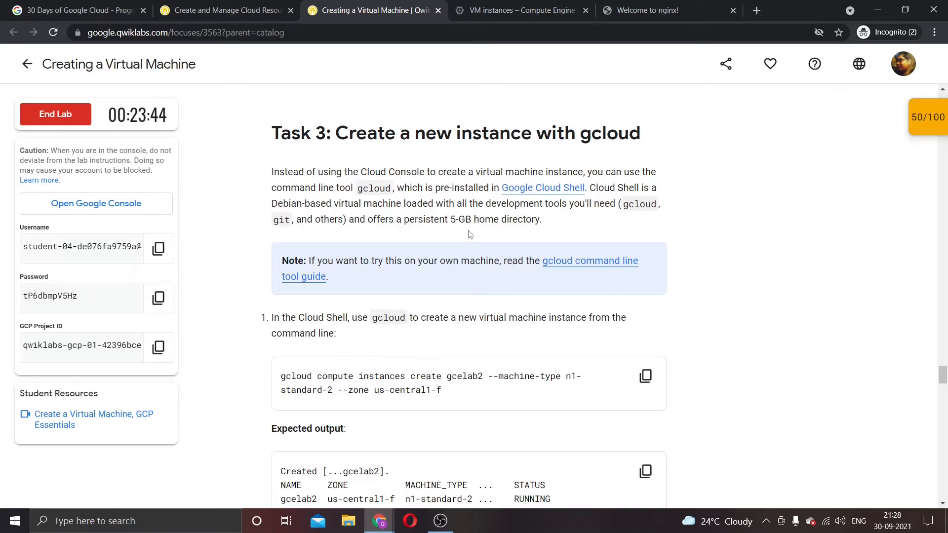
- Reconnect Cloud Shell and run the lab's gcloud compute instances create gcelab2 --machine-type n1-standard-2 --zone us-central1-f command
{"action": "scroll", "coordinate": [472, 234], "scroll_direction": "down", "scroll_amount": 1}
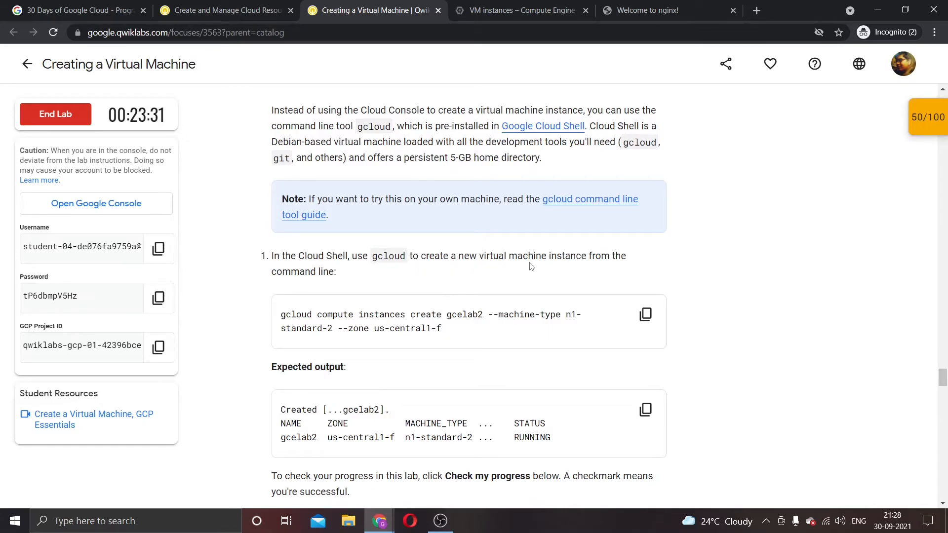
{"action": "left_click", "coordinate": [646, 314]}
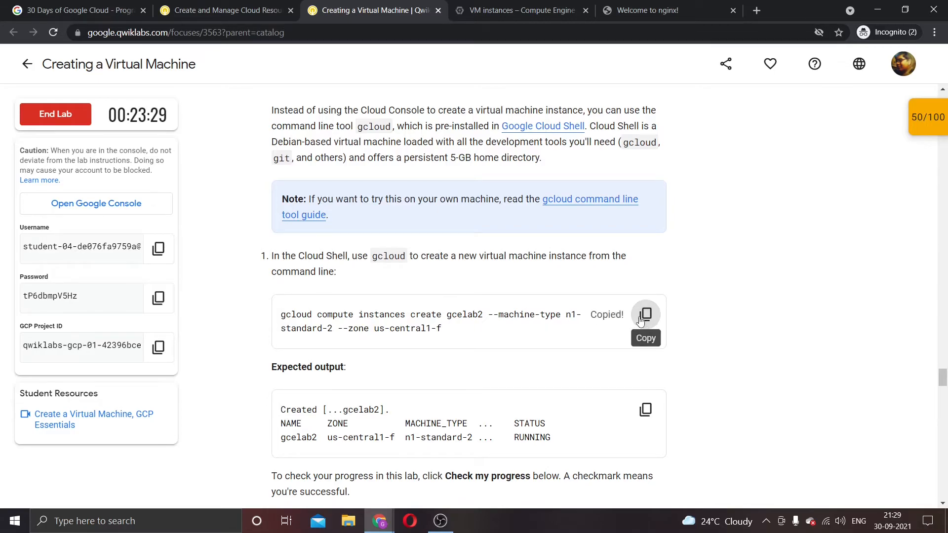
{"action": "left_click", "coordinate": [521, 10]}
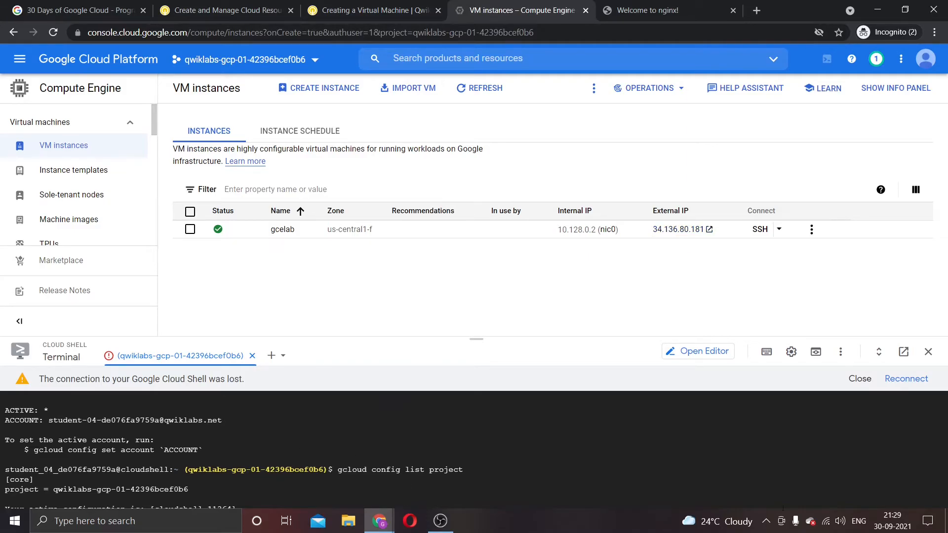
{"action": "left_click", "coordinate": [912, 379]}
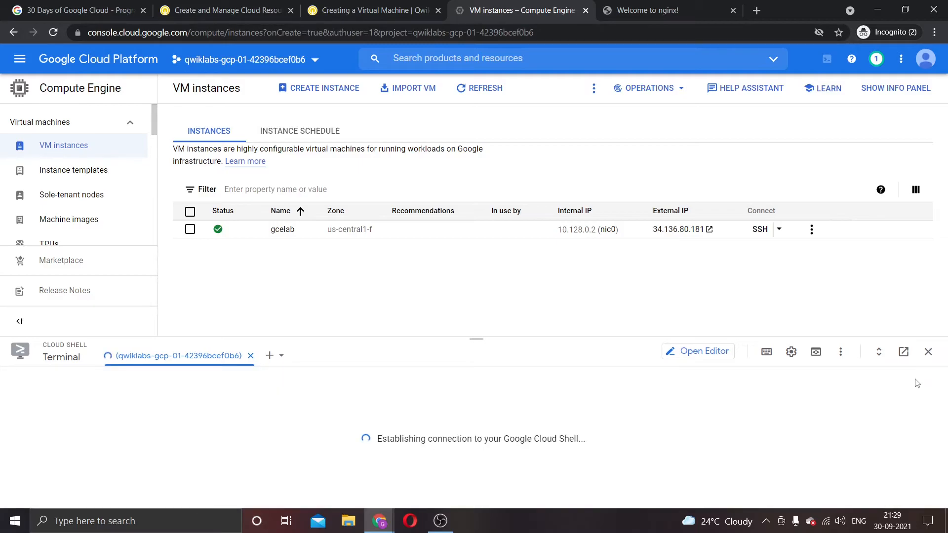
{"action": "key", "text": "BackSpace"}
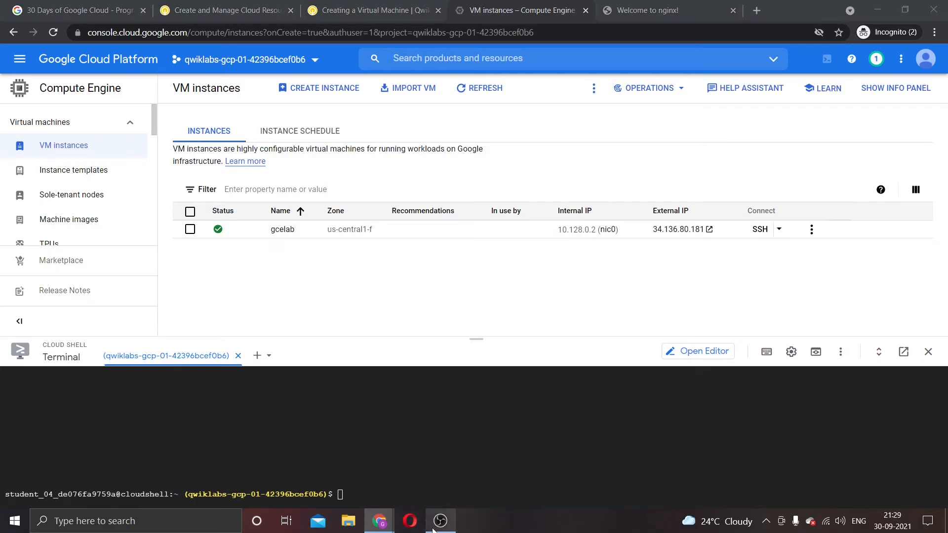
{"action": "left_click", "coordinate": [435, 523]}
{"action": "left_click", "coordinate": [433, 527]}
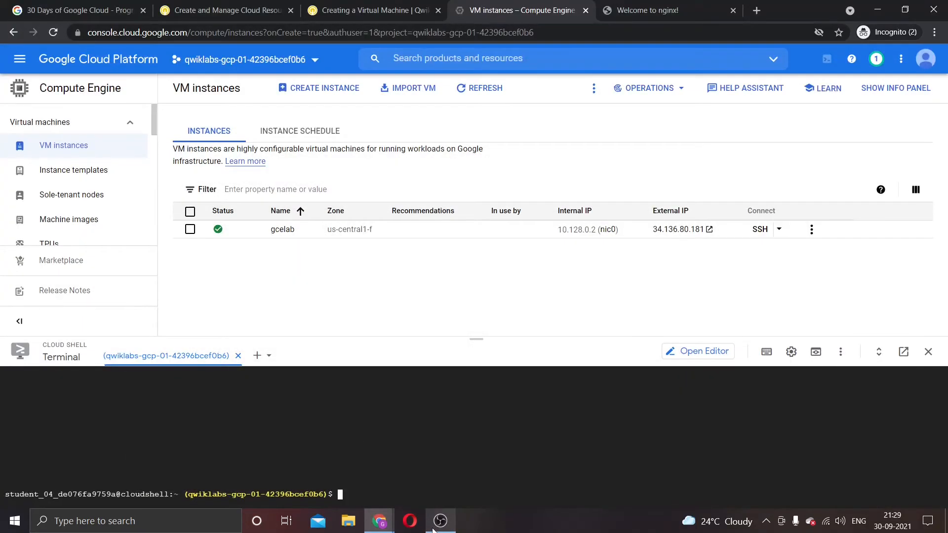
{"action": "key", "text": "ctrl+v"}
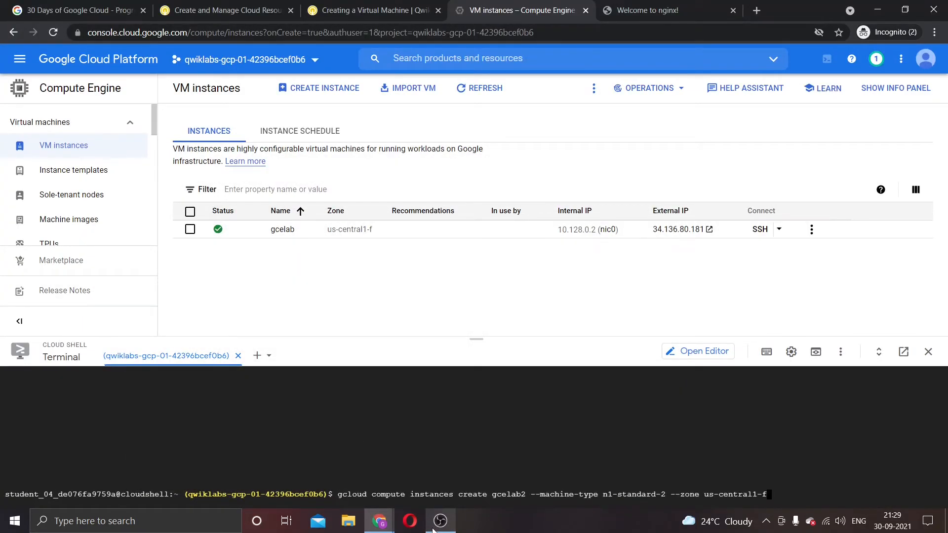
{"action": "key", "text": "Return"}
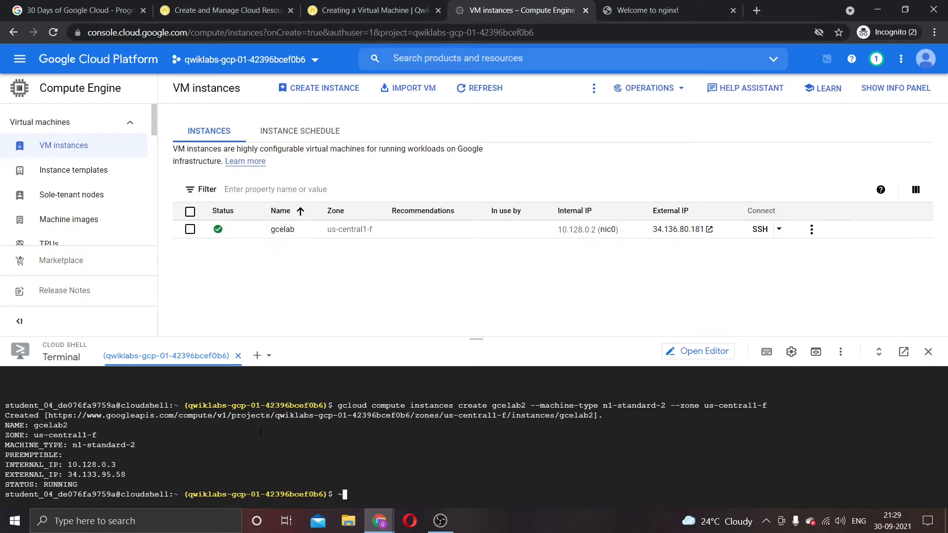
- Return to the lab page and check the progress for the Create a new instance with gcloud task
{"action": "left_click", "coordinate": [346, 10]}
{"action": "scroll", "coordinate": [347, 390], "scroll_direction": "down", "scroll_amount": 2}
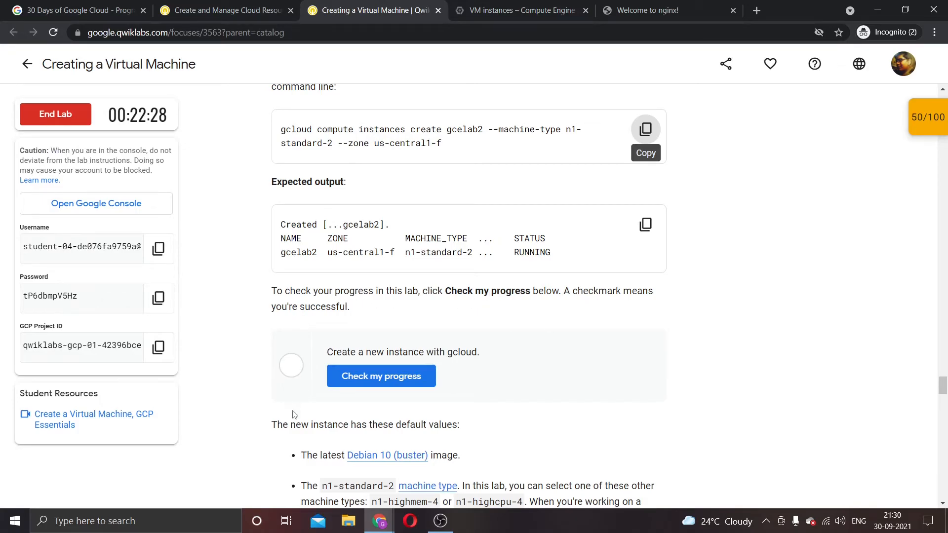
{"action": "left_click", "coordinate": [386, 378]}
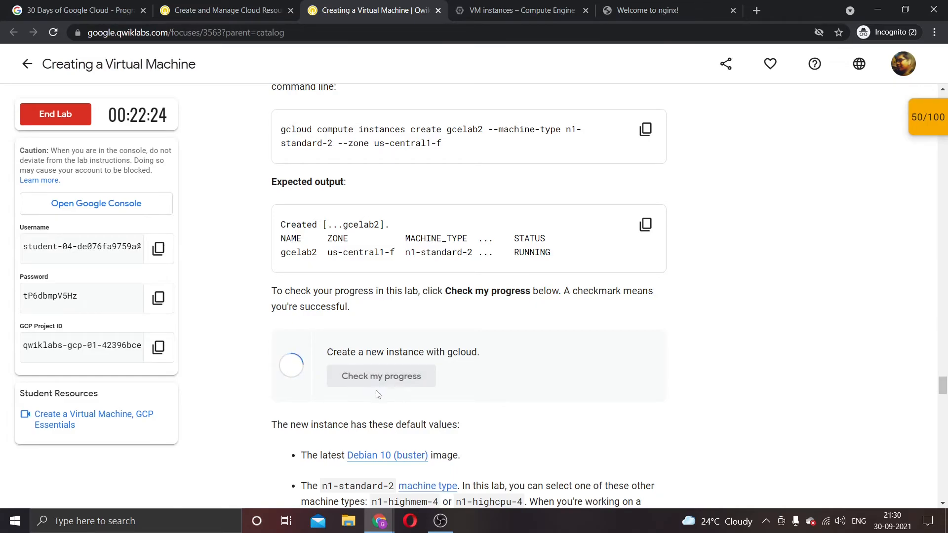
- Read the remaining Task 3 instructions from the instance defaults to the SSH exit, and view the lab's checkpoint scores
{"action": "scroll", "coordinate": [379, 403], "scroll_direction": "down", "scroll_amount": 2}
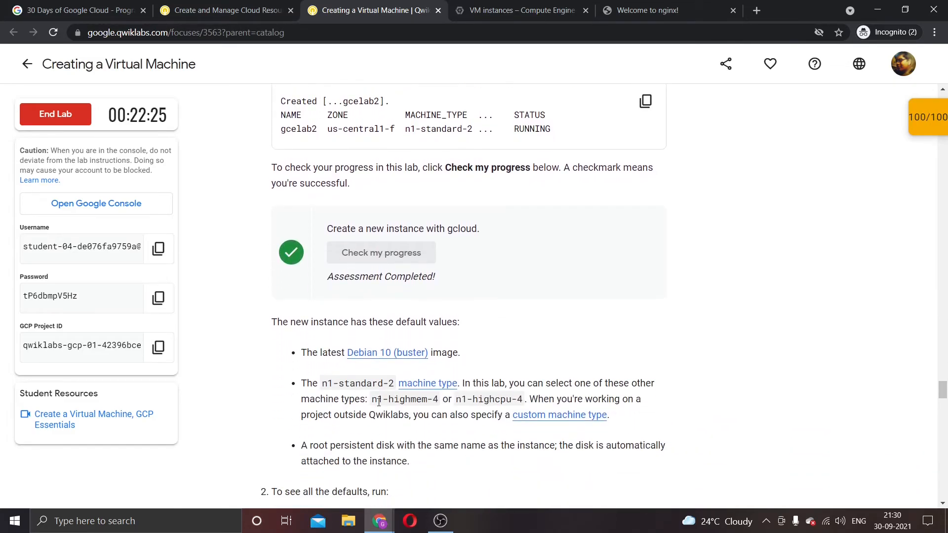
{"action": "scroll", "coordinate": [379, 402], "scroll_direction": "down", "scroll_amount": 3}
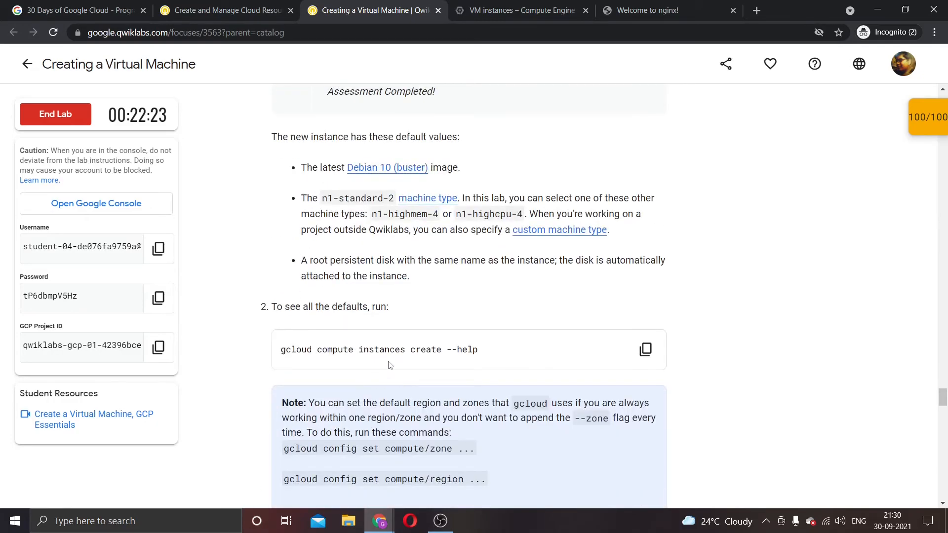
{"action": "scroll", "coordinate": [326, 326], "scroll_direction": "down", "scroll_amount": 8}
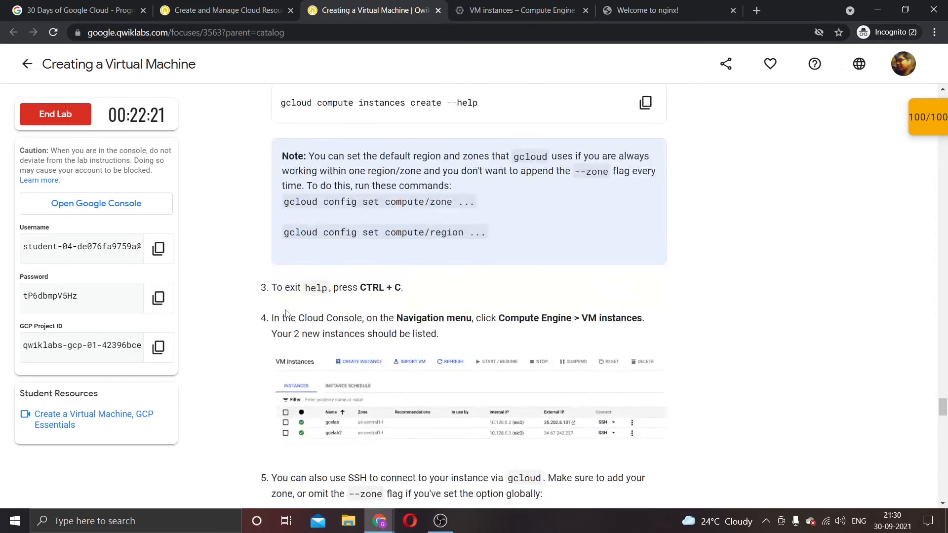
{"action": "scroll", "coordinate": [287, 314], "scroll_direction": "down", "scroll_amount": 5}
{"action": "scroll", "coordinate": [286, 311], "scroll_direction": "down", "scroll_amount": 11}
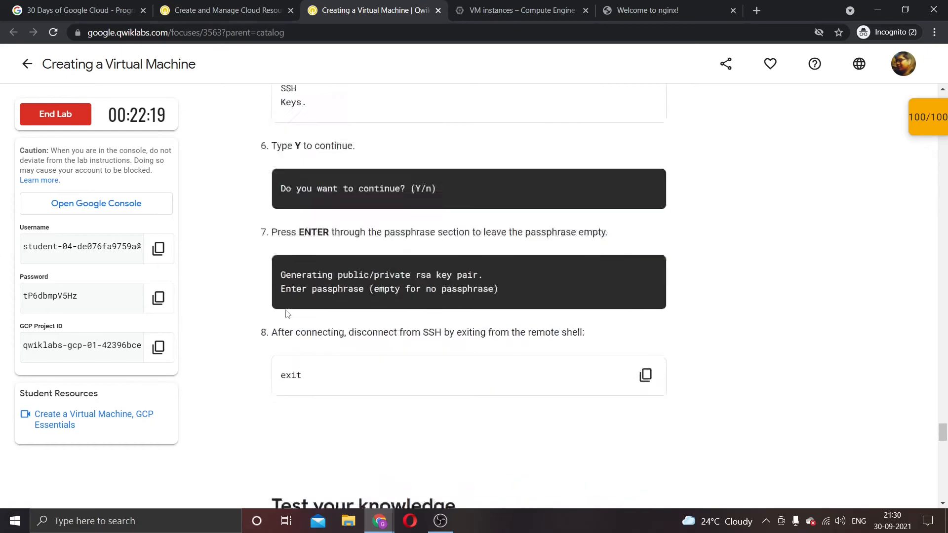
{"action": "scroll", "coordinate": [287, 313], "scroll_direction": "up", "scroll_amount": 6}
{"action": "scroll", "coordinate": [288, 314], "scroll_direction": "up", "scroll_amount": 15}
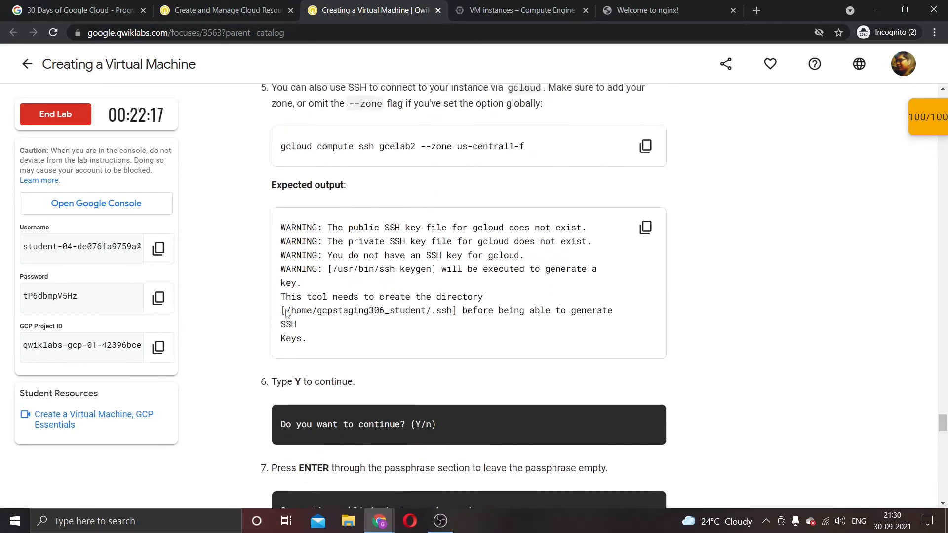
{"action": "scroll", "coordinate": [287, 315], "scroll_direction": "up", "scroll_amount": 2}
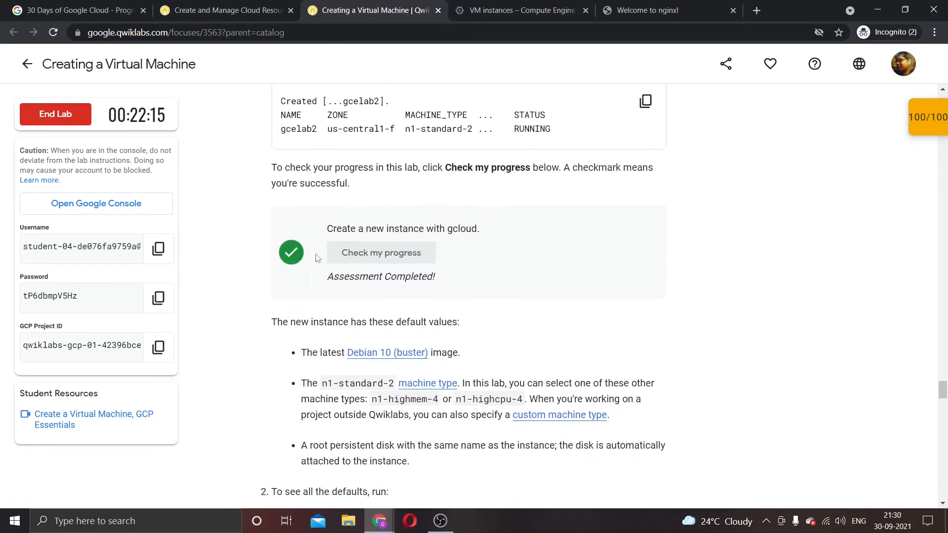
{"action": "scroll", "coordinate": [396, 323], "scroll_direction": "down", "scroll_amount": 4}
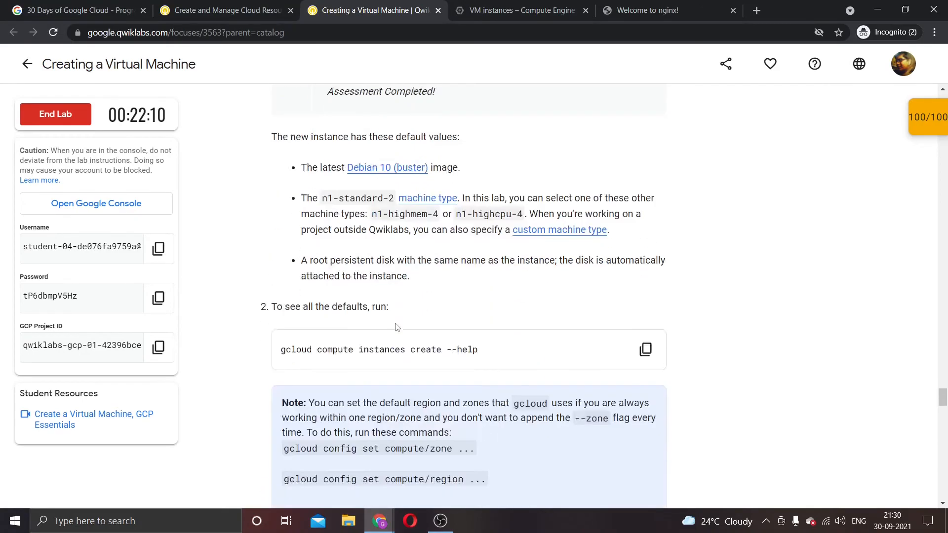
{"action": "scroll", "coordinate": [548, 345], "scroll_direction": "down", "scroll_amount": 4}
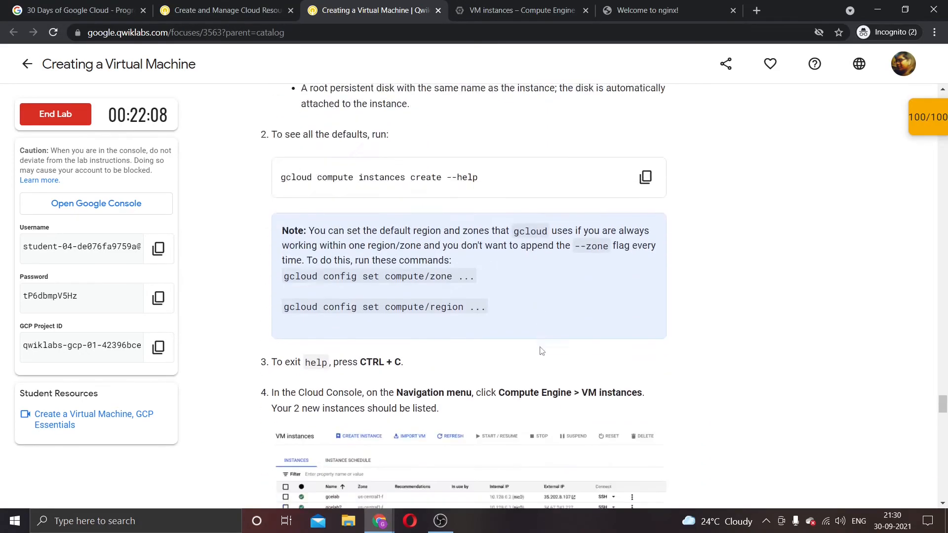
{"action": "scroll", "coordinate": [542, 351], "scroll_direction": "down", "scroll_amount": 5}
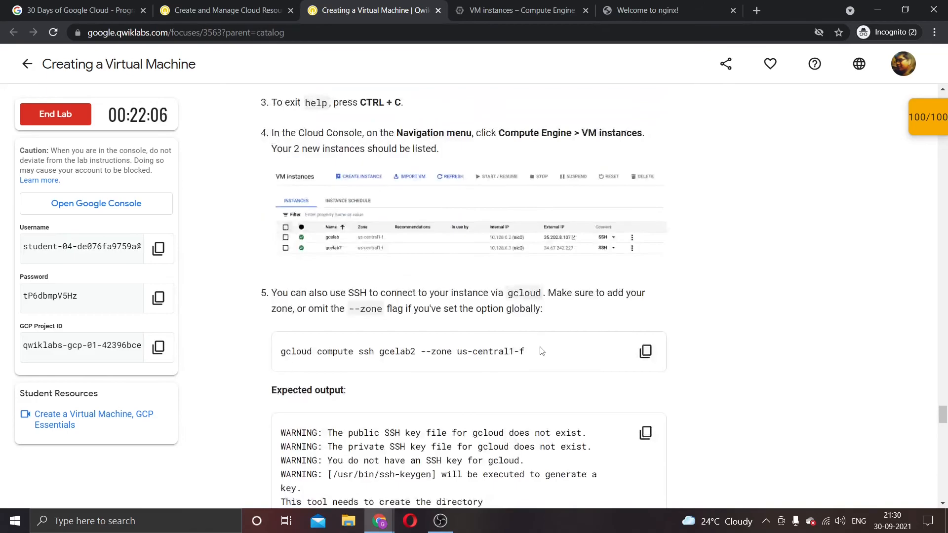
{"action": "scroll", "coordinate": [542, 350], "scroll_direction": "down", "scroll_amount": 5}
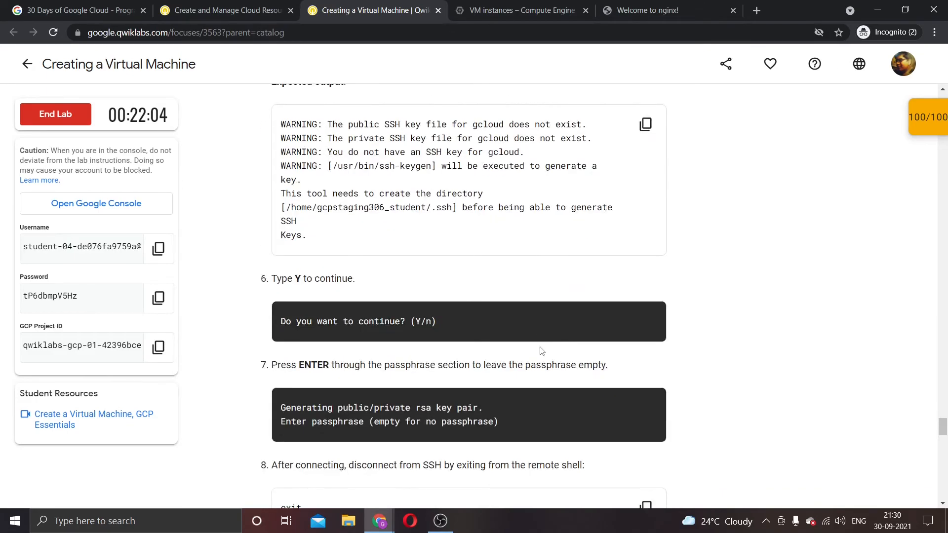
{"action": "scroll", "coordinate": [542, 351], "scroll_direction": "down", "scroll_amount": 5}
{"action": "scroll", "coordinate": [542, 350], "scroll_direction": "down", "scroll_amount": 1}
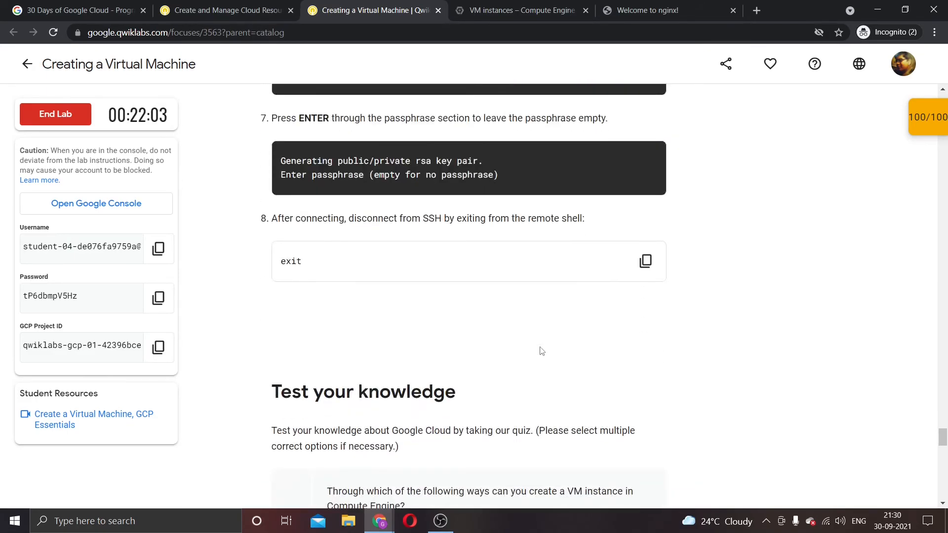
{"action": "left_click", "coordinate": [931, 130]}
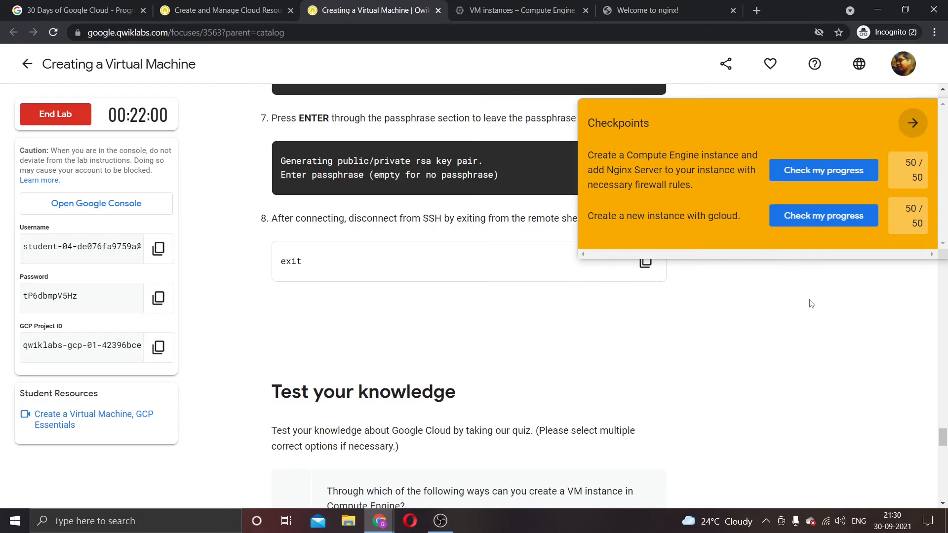
- Answer the VM creation quiz question with The gcloud command line tool and The Cloud Console, and submit it
{"action": "scroll", "coordinate": [513, 355], "scroll_direction": "down", "scroll_amount": 3}
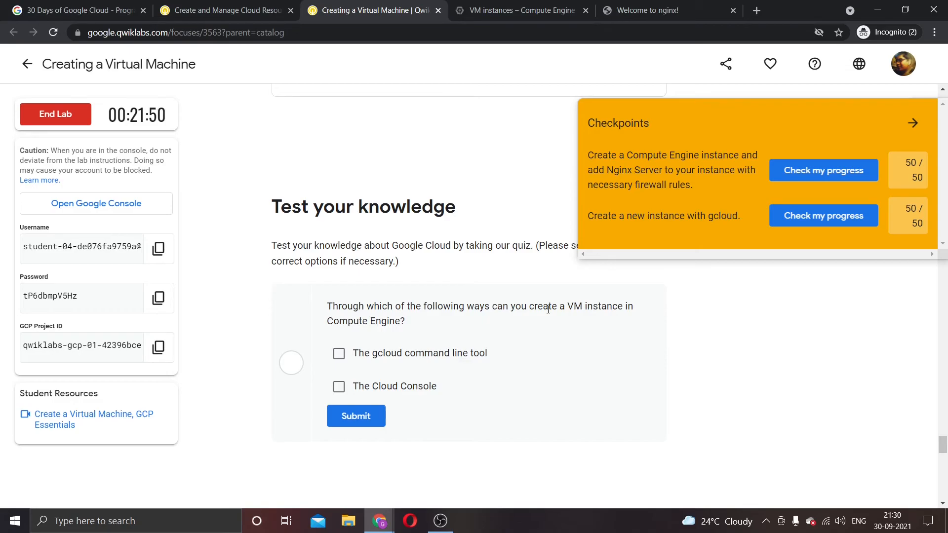
{"action": "left_click", "coordinate": [341, 355]}
{"action": "left_click", "coordinate": [339, 388]}
{"action": "left_click", "coordinate": [350, 417]}
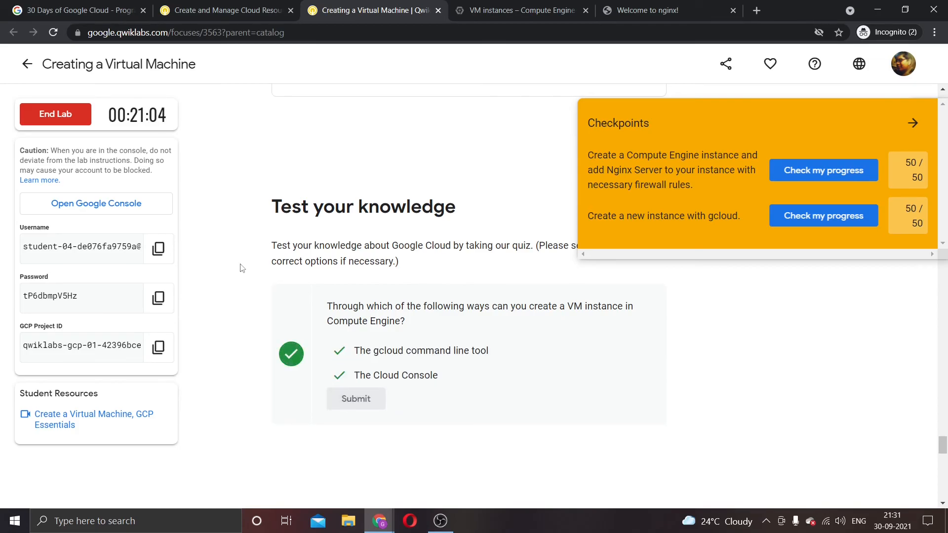
- End the Creating a Virtual Machine lab, confirm the submission and view the Finish your Quest section
{"action": "left_click", "coordinate": [50, 118]}
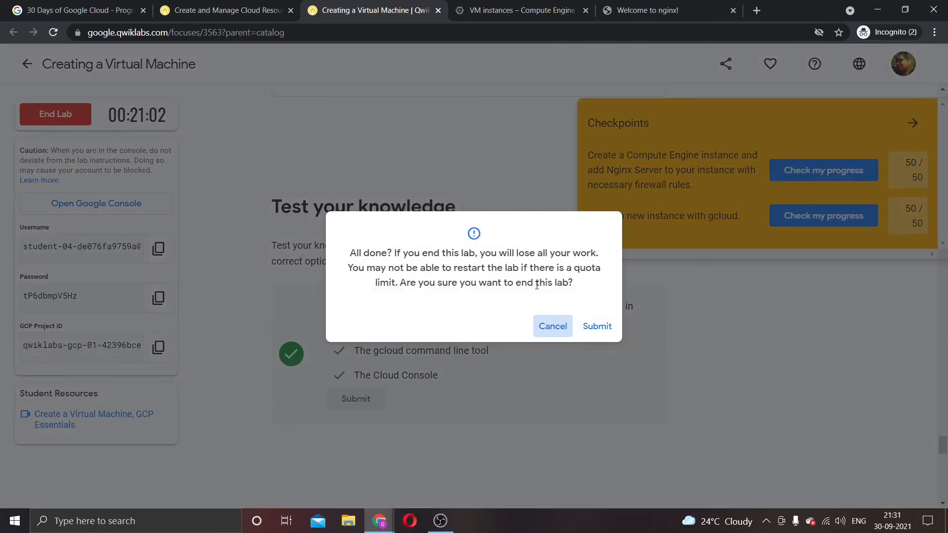
{"action": "left_click", "coordinate": [595, 326]}
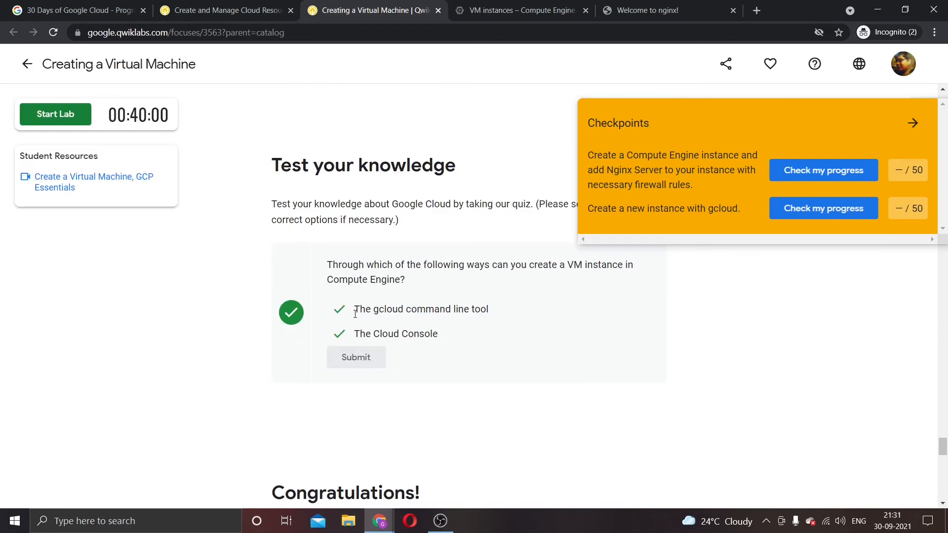
{"action": "scroll", "coordinate": [355, 314], "scroll_direction": "down", "scroll_amount": 10}
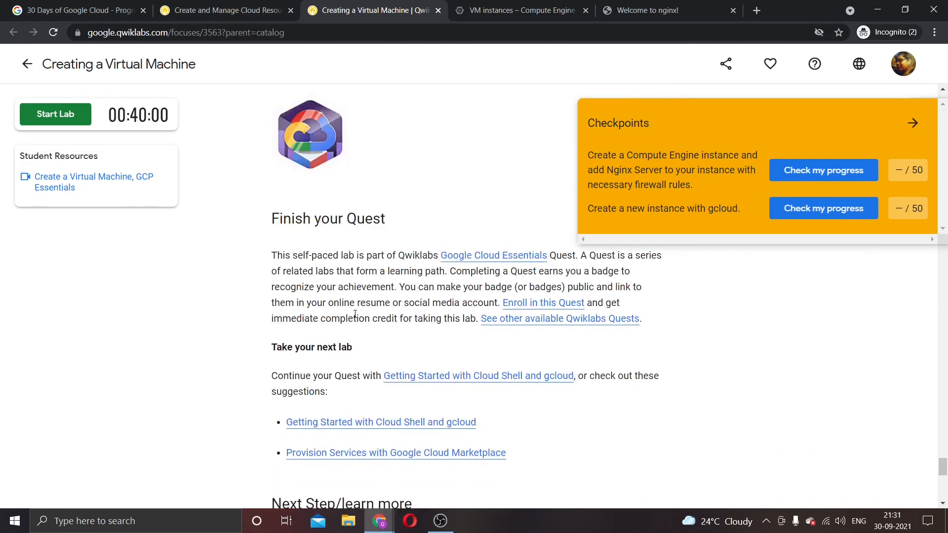